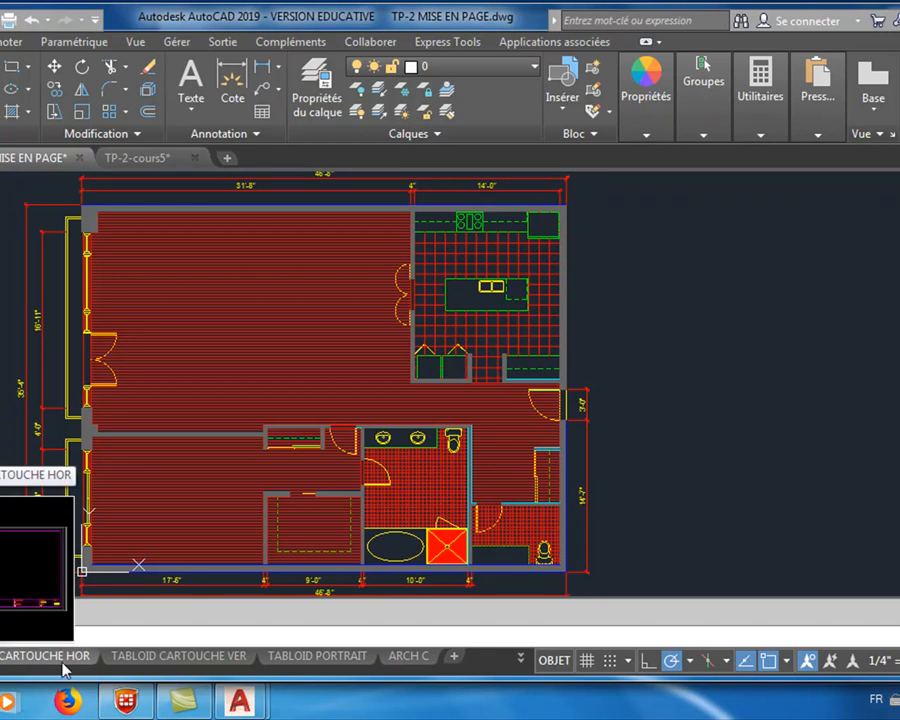
Examine the list of available layouts and preview the TABLOID and ARCH C sheets
{"action": "left_click", "coordinate": [524, 662]}
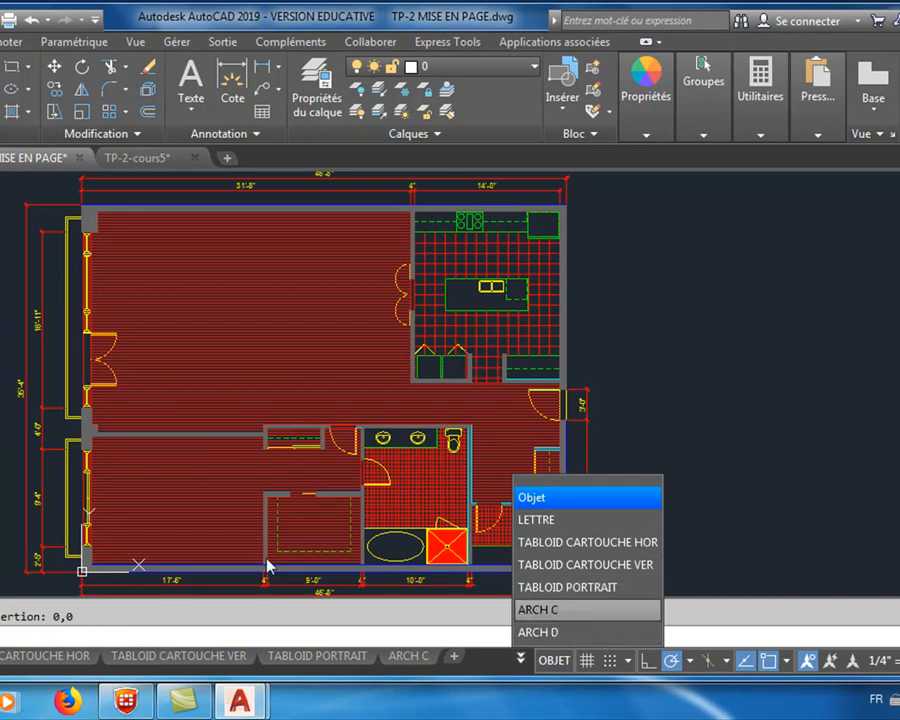
{"action": "left_click", "coordinate": [322, 571]}
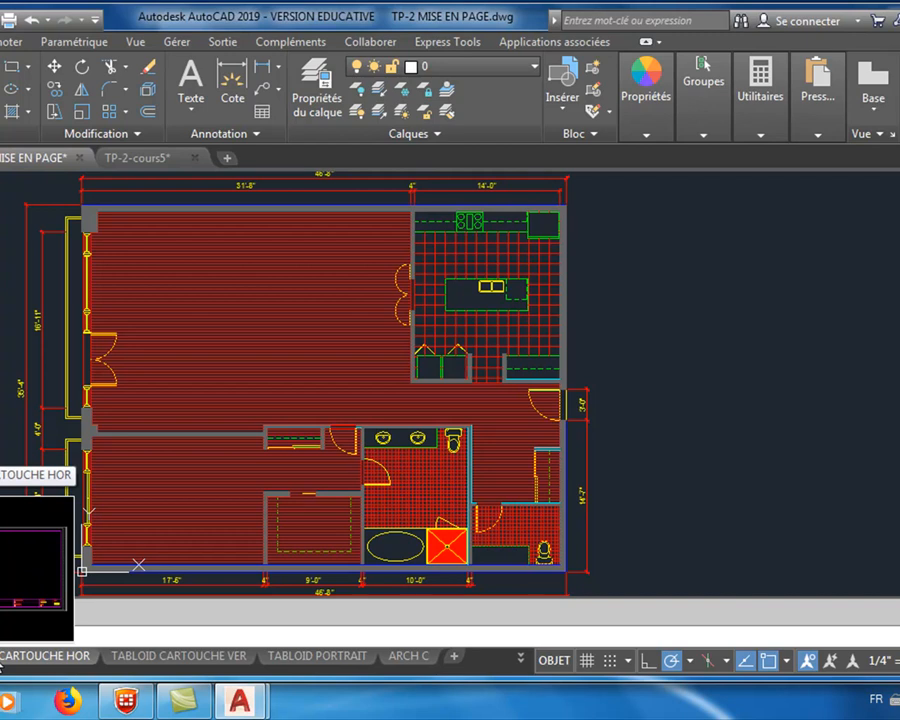
{"action": "mouse_move", "coordinate": [139, 668]}
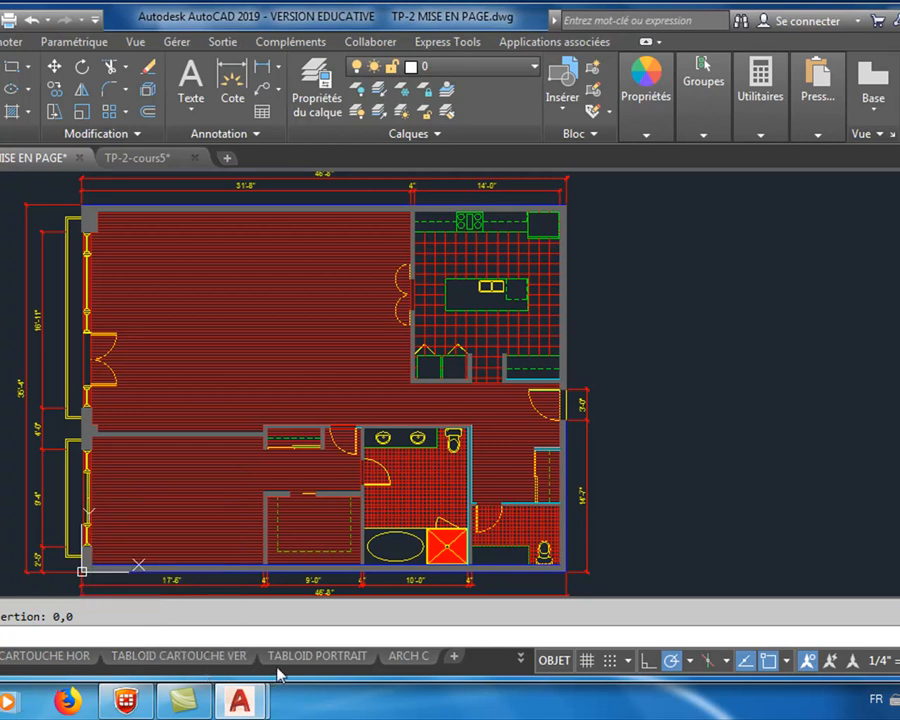
{"action": "mouse_move", "coordinate": [296, 662]}
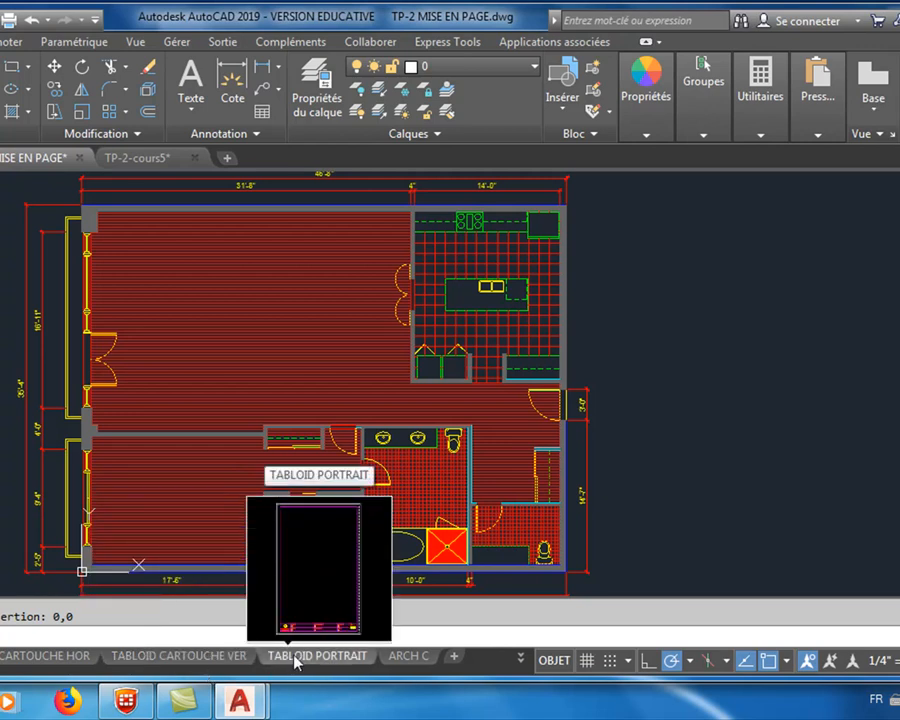
{"action": "mouse_move", "coordinate": [414, 662]}
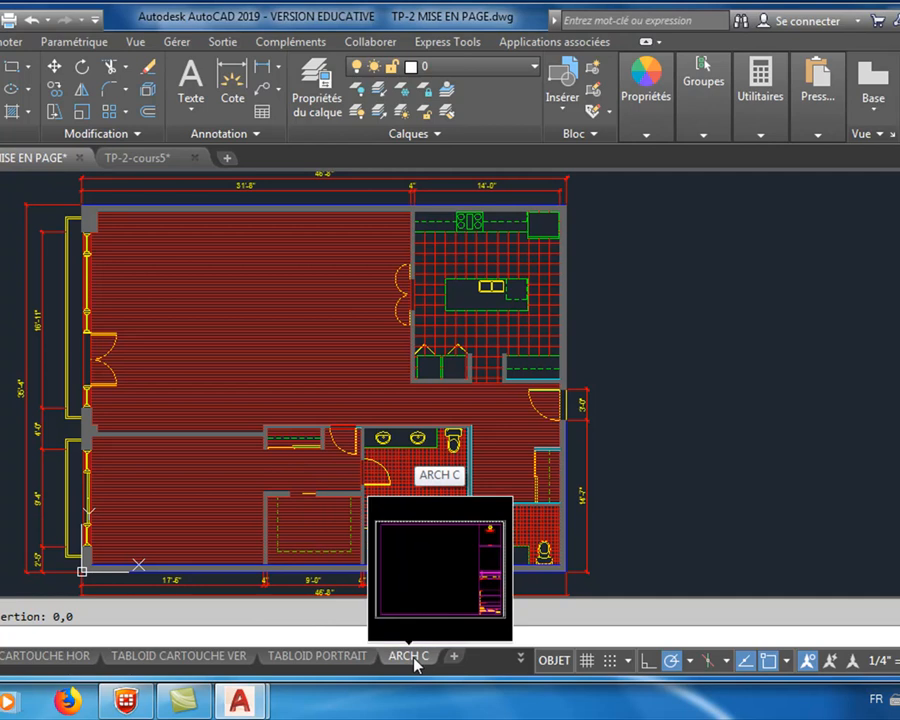
{"action": "left_click", "coordinate": [520, 658]}
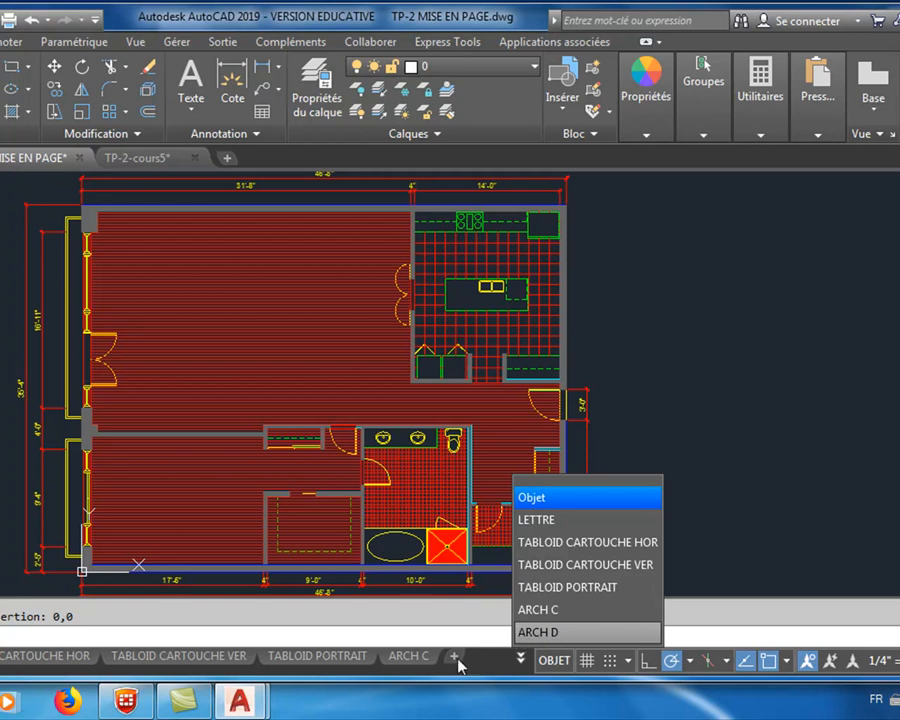
{"action": "left_click", "coordinate": [3, 656]}
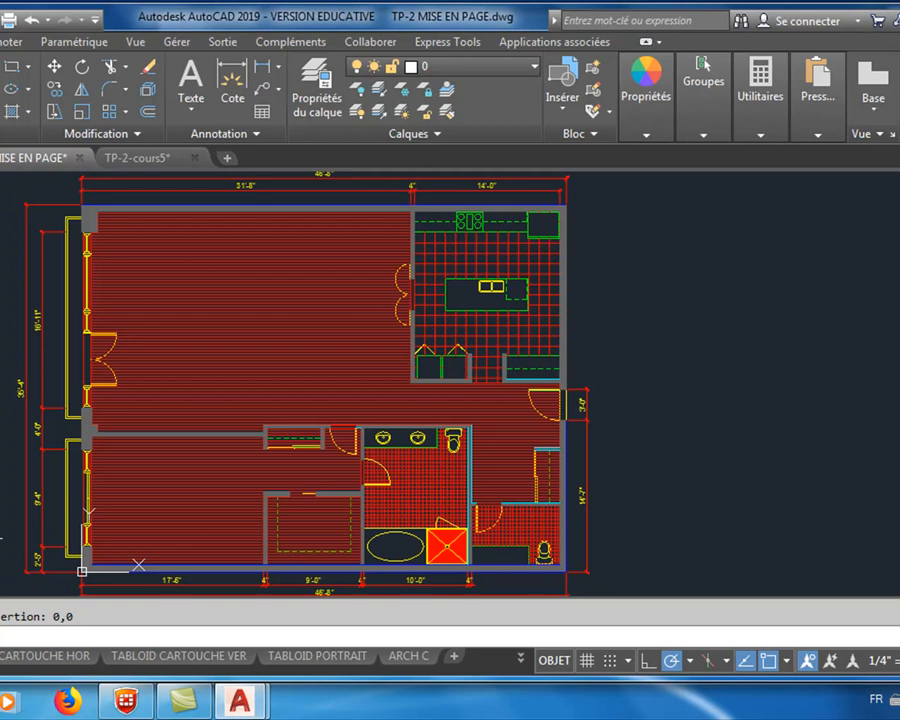
Compare the TABLOID CARTOUCHE HOR layout with model space and leave that layout current
{"action": "mouse_move", "coordinate": [5, 660]}
{"action": "left_click", "coordinate": [10, 664]}
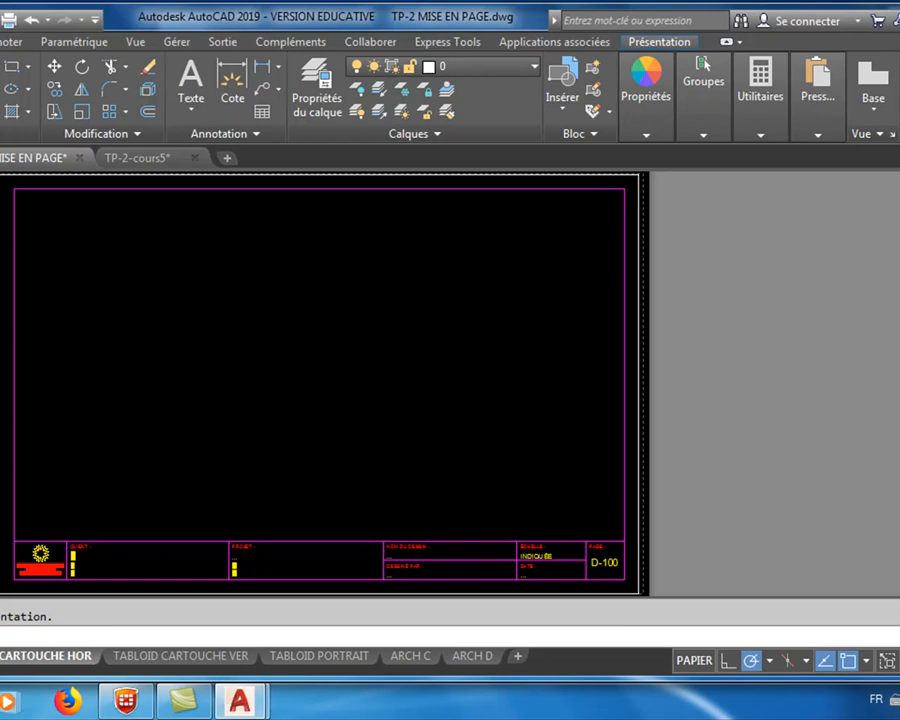
{"action": "mouse_move", "coordinate": [370, 658]}
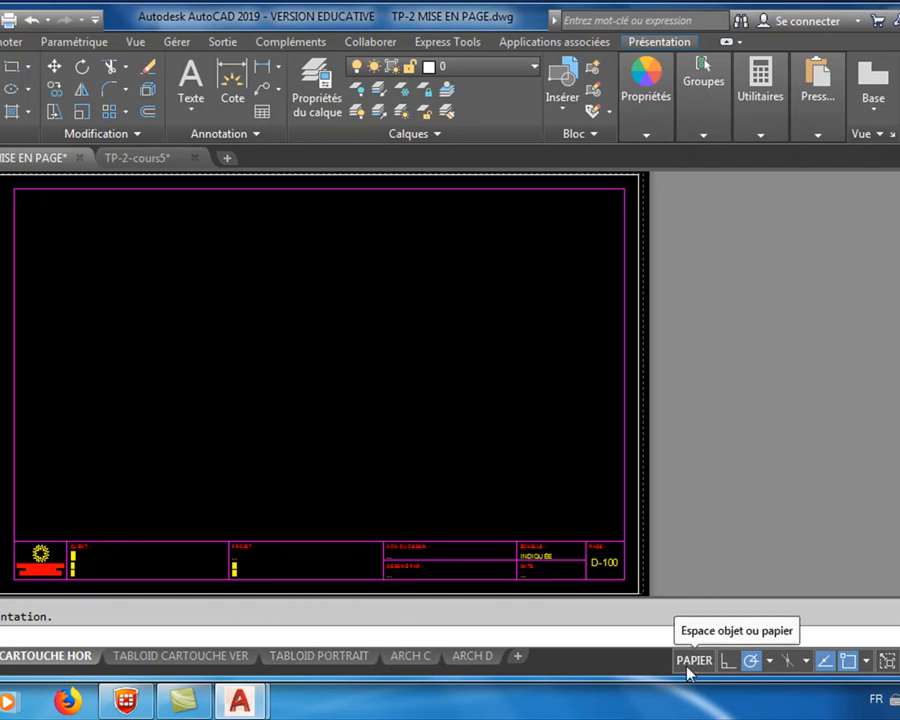
{"action": "left_click", "coordinate": [2, 657]}
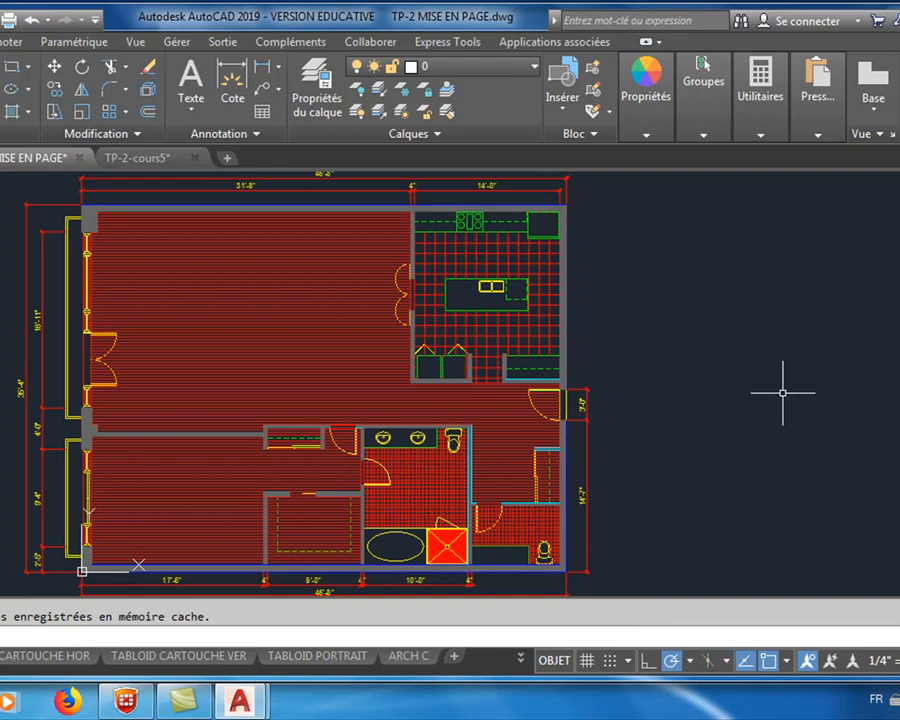
{"action": "left_click", "coordinate": [6, 665]}
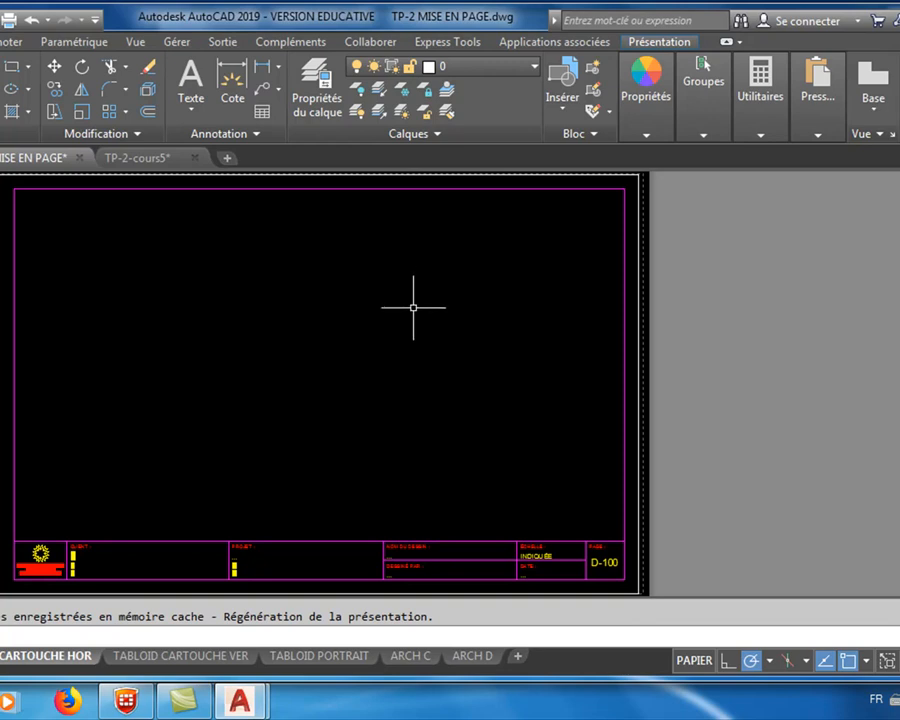
Make 1-PRES-FENETRES the current layer
{"action": "left_click", "coordinate": [490, 67]}
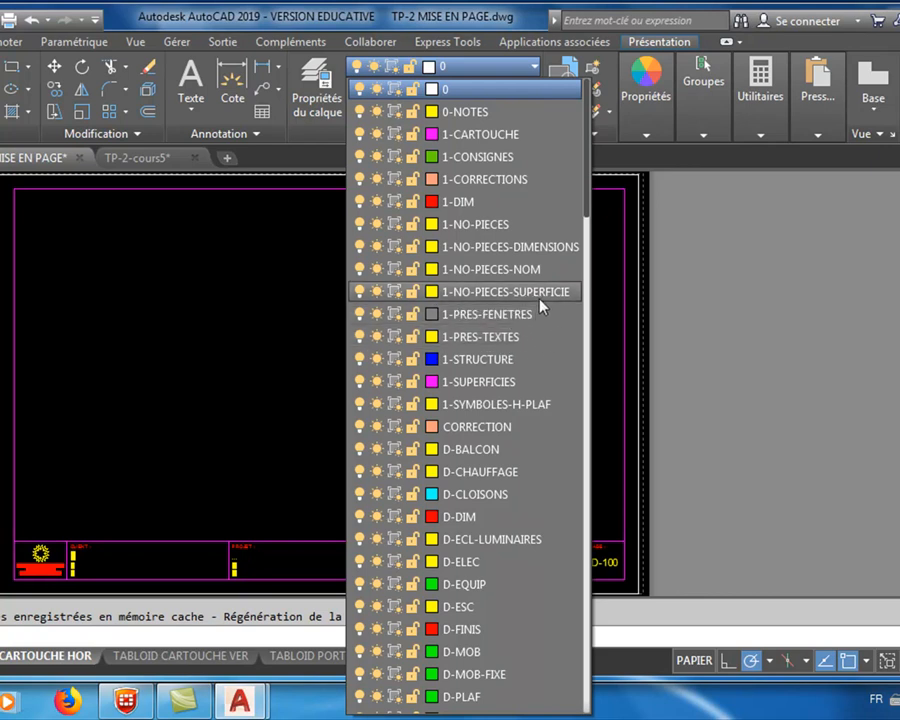
{"action": "left_click", "coordinate": [517, 314]}
{"action": "left_click", "coordinate": [492, 187]}
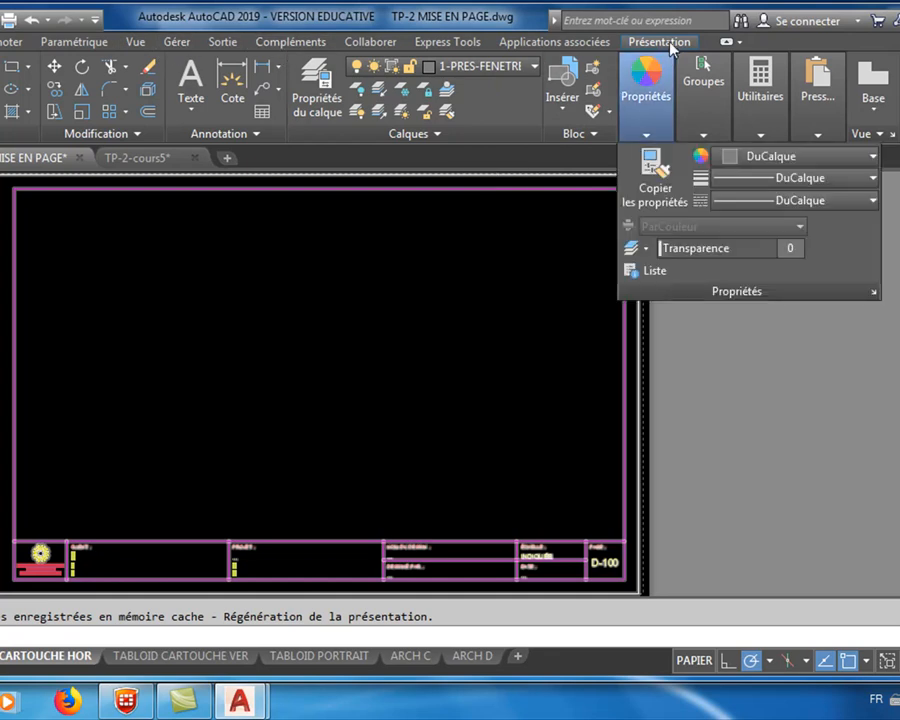
Create a rectangular viewport filling the title block's drawing area, from its upper-left corner to the lower-right corner above the title strip
{"action": "left_click", "coordinate": [668, 44]}
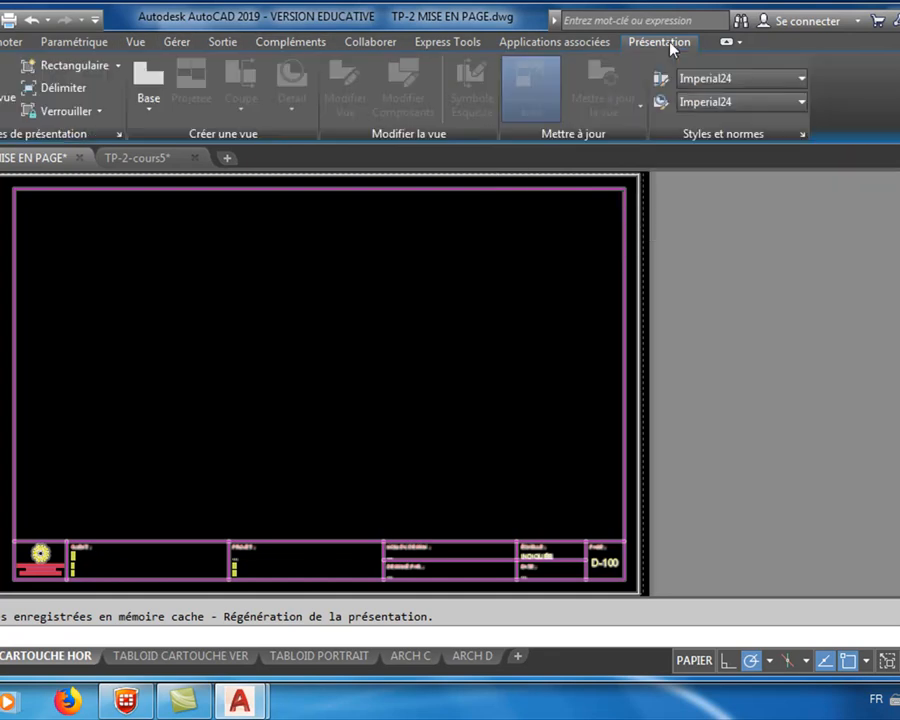
{"action": "left_click", "coordinate": [120, 72]}
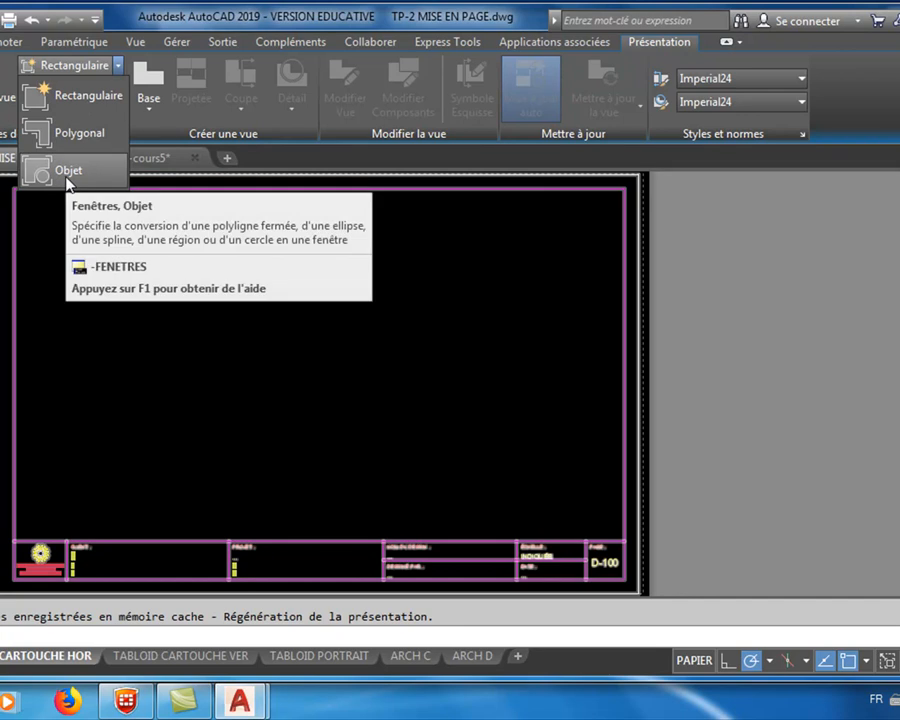
{"action": "left_click", "coordinate": [106, 96]}
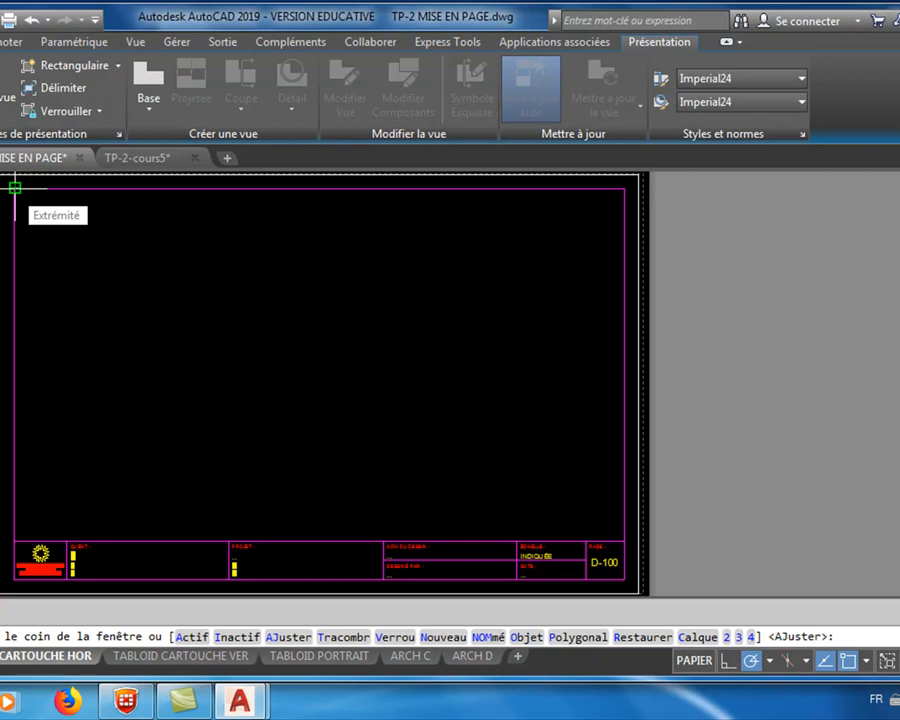
{"action": "left_click", "coordinate": [15, 187]}
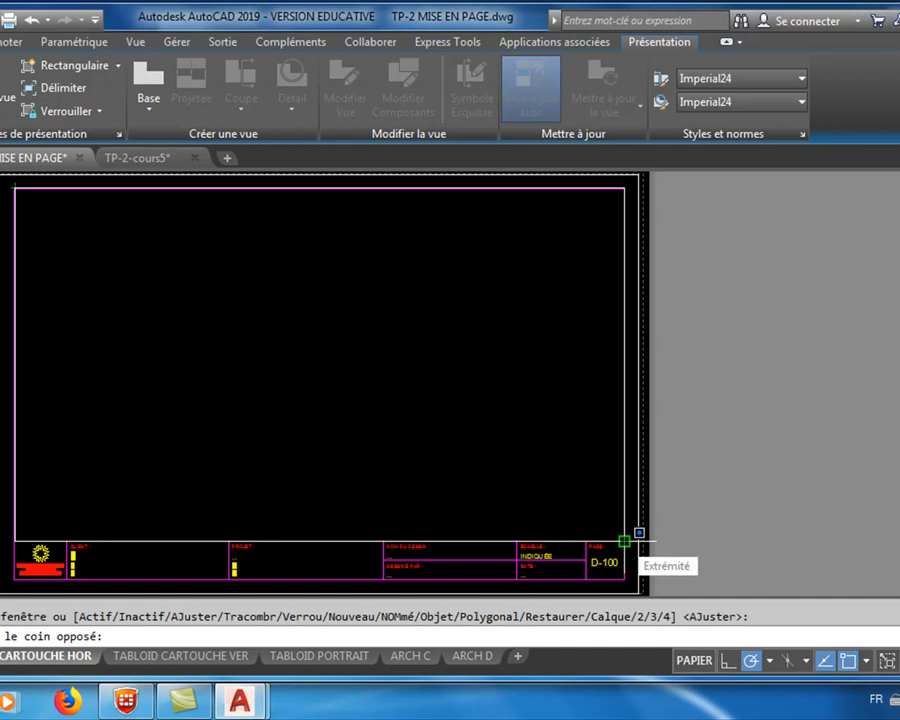
{"action": "left_click", "coordinate": [638, 532]}
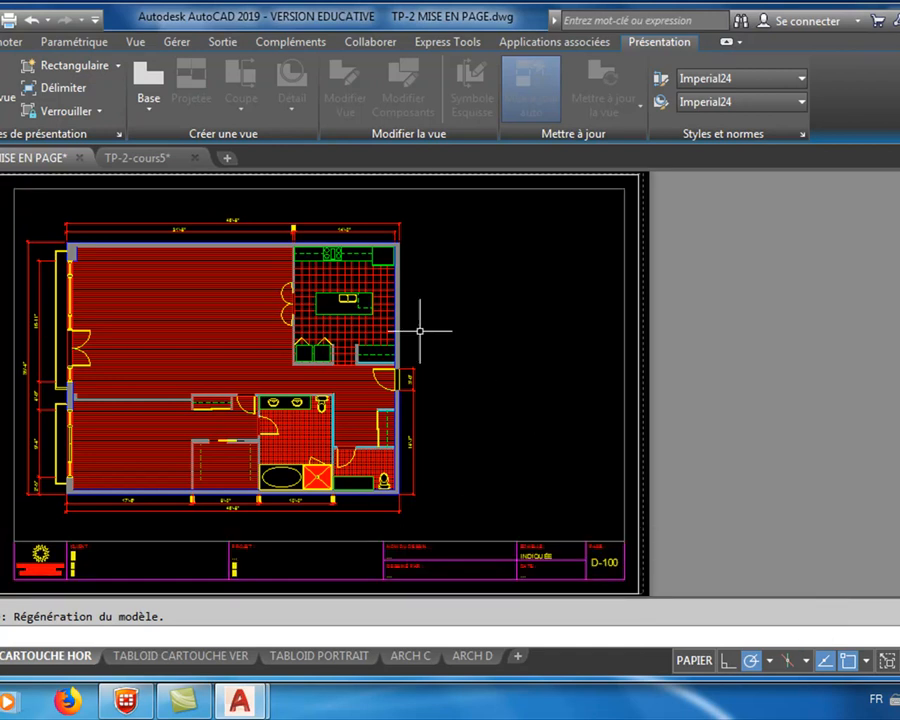
Activate model space inside the new viewport and fit the whole floor plan in it
{"action": "double_click", "coordinate": [496, 349]}
{"action": "mouse_move", "coordinate": [496, 347]}
{"action": "middle_mouse_down"}
{"action": "mouse_move", "coordinate": [240, 318]}
{"action": "mouse_move", "coordinate": [107, 361]}
{"action": "mouse_move", "coordinate": [119, 358]}
{"action": "mouse_move", "coordinate": [52, 353]}
{"action": "middle_mouse_up"}
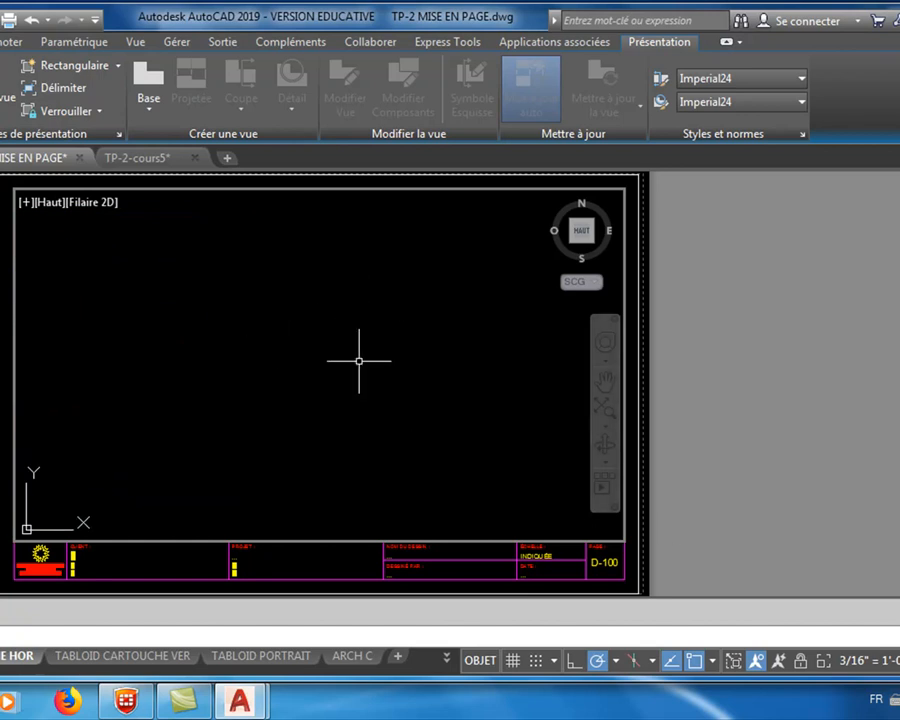
{"action": "middle_click", "coordinate": [249, 343]}
{"action": "middle_click", "coordinate": [249, 343]}
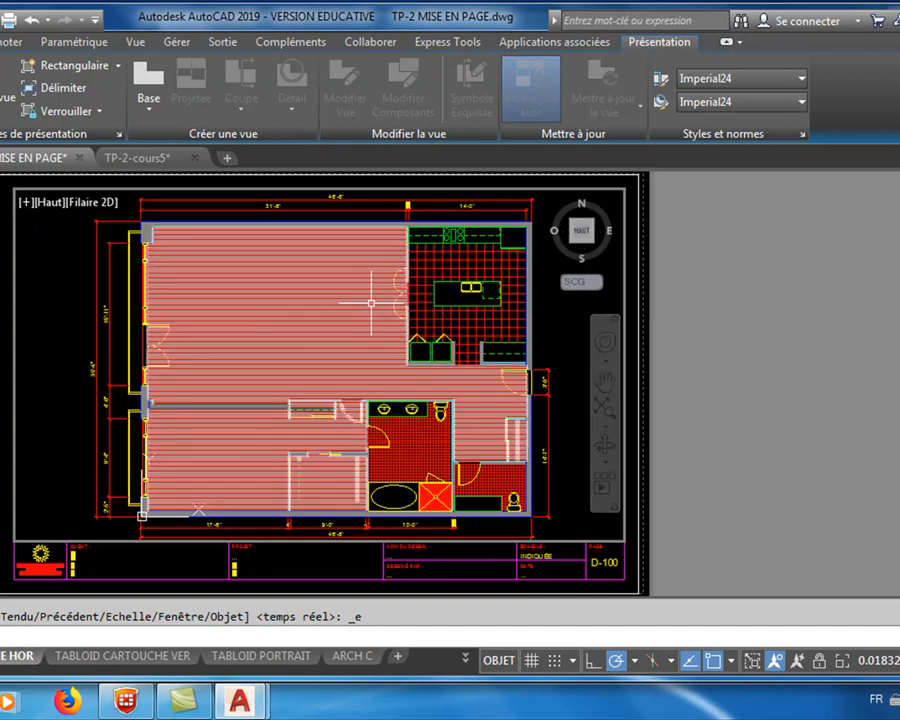
Try the viewport scales 1/8" = 1'-0" and 1/4" = 1'-0" on the floor plan
{"action": "left_click", "coordinate": [884, 661]}
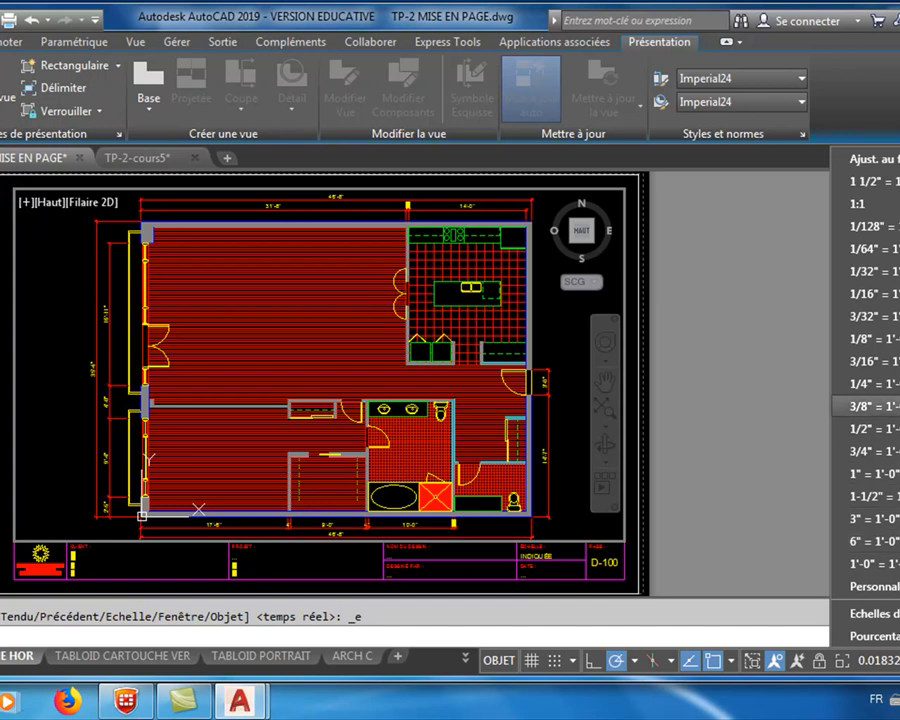
{"action": "left_click", "coordinate": [884, 339]}
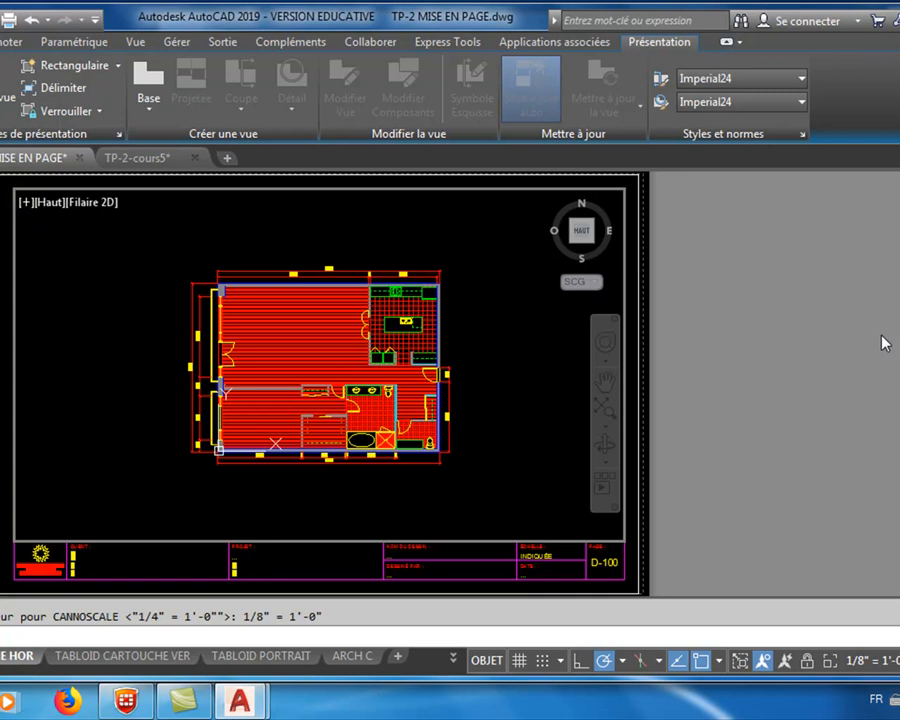
{"action": "left_click", "coordinate": [870, 660]}
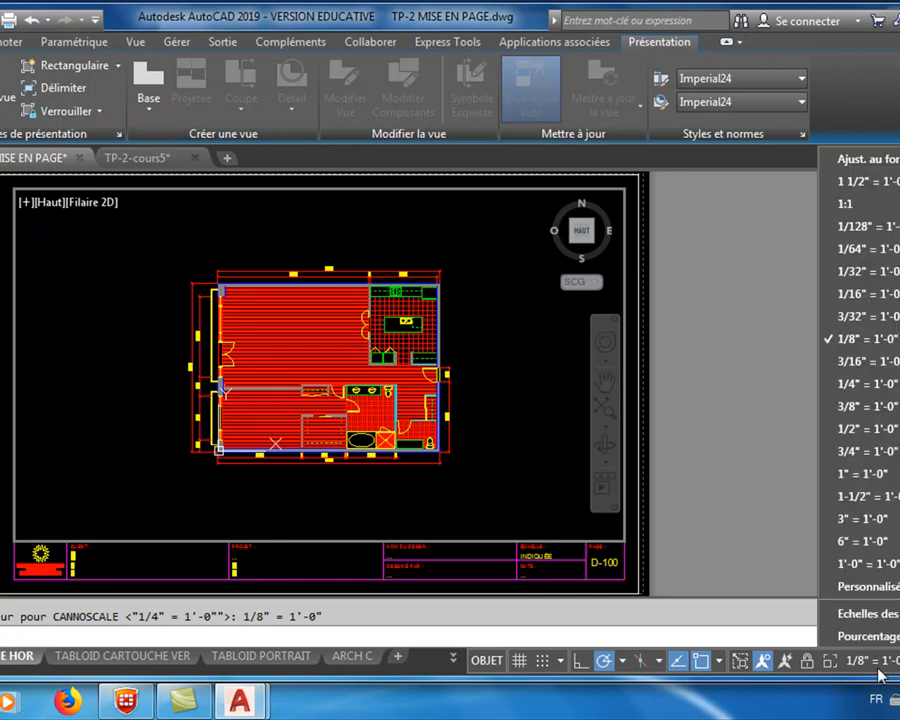
{"action": "left_click", "coordinate": [878, 385]}
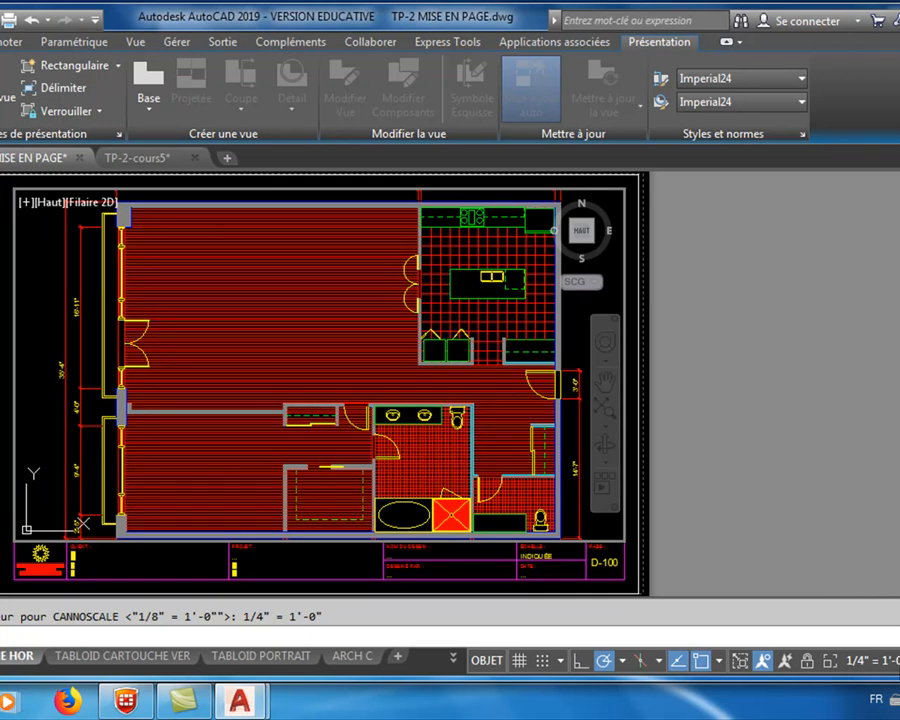
Set the viewport scale to 3/16" = 1'-0" and centre the floor plan in the frame
{"action": "left_click", "coordinate": [860, 660]}
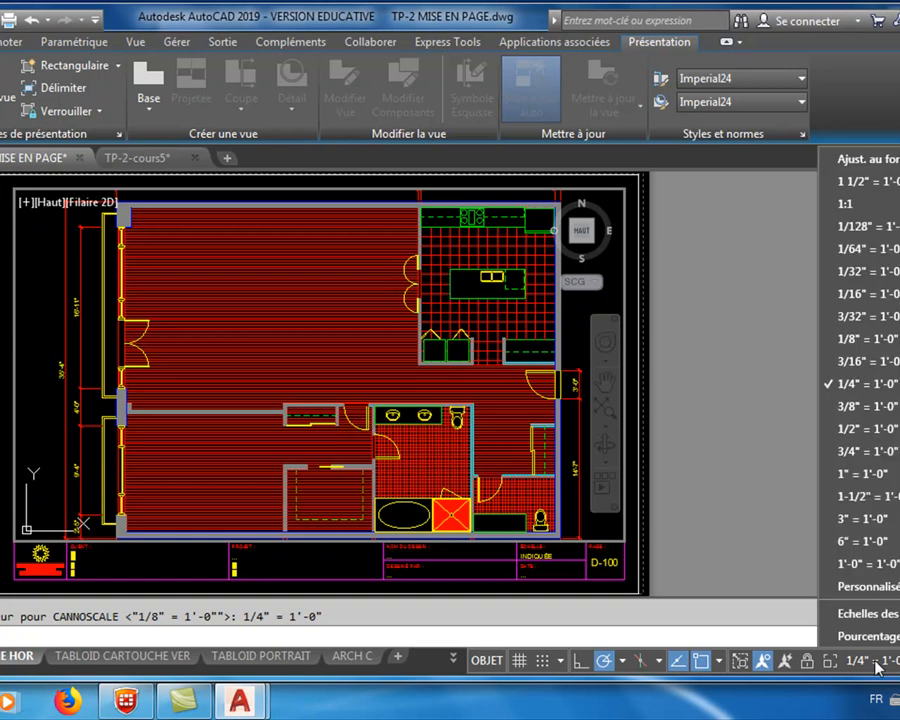
{"action": "left_click", "coordinate": [857, 364]}
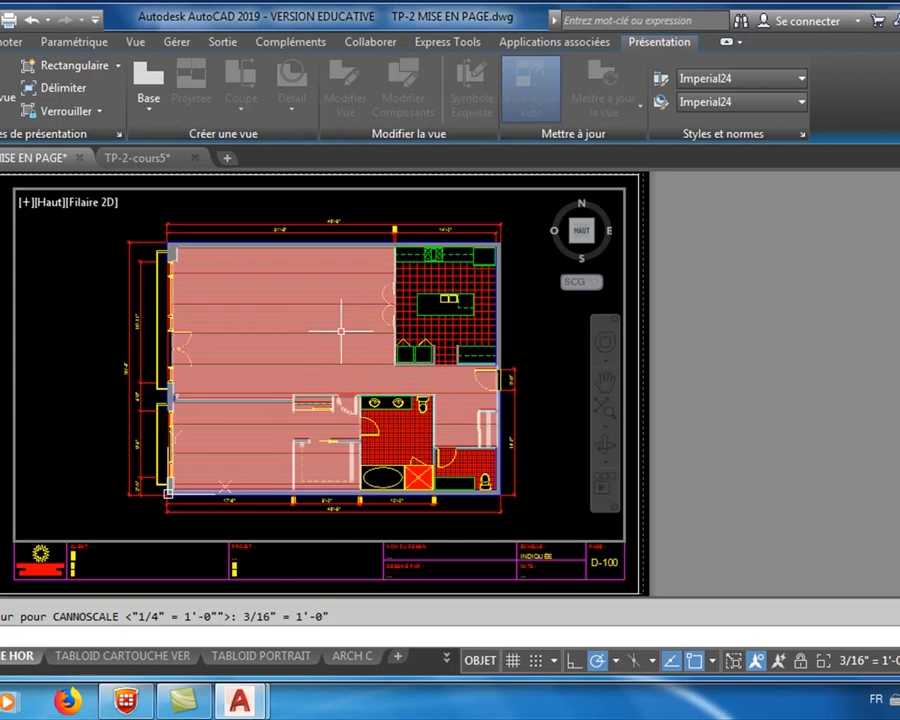
{"action": "mouse_move", "coordinate": [342, 328]}
{"action": "middle_click_drag", "start_coordinate": [342, 329], "coordinate": [344, 318]}
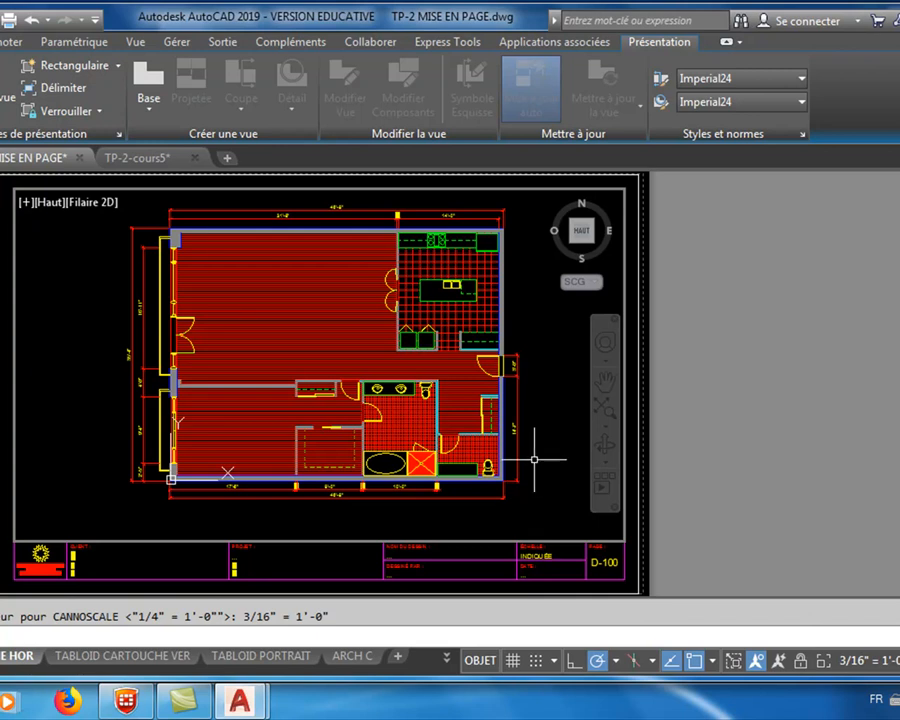
Zoom in inside the unlocked viewport, restore its scale to 3/16" = 1'-0" and recentre the floor plan
{"action": "scroll", "coordinate": [471, 405], "scroll_direction": "up", "scroll_amount": 2}
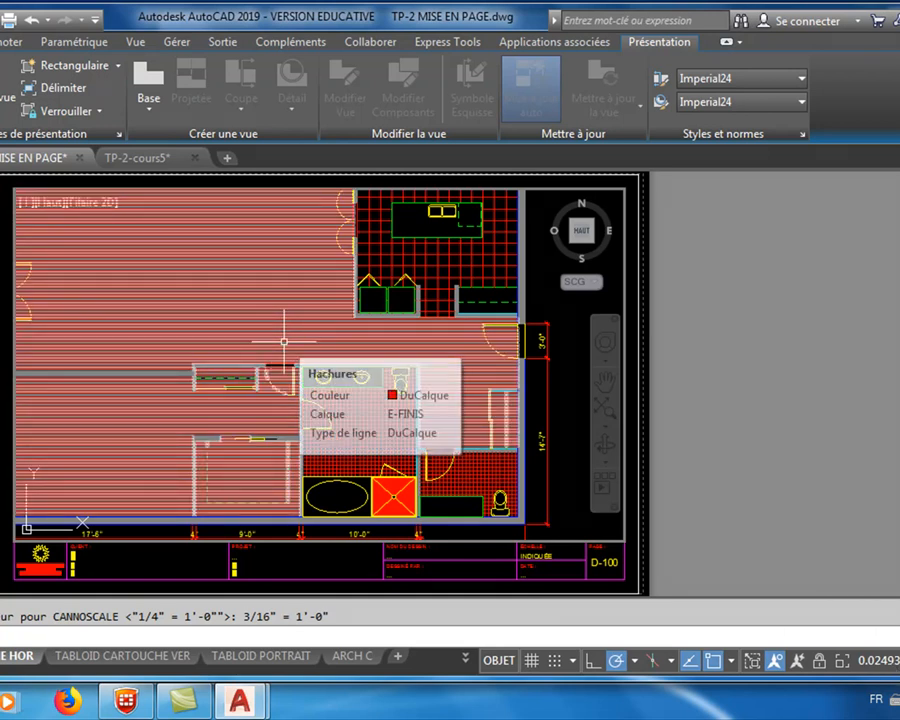
{"action": "left_click", "coordinate": [875, 660]}
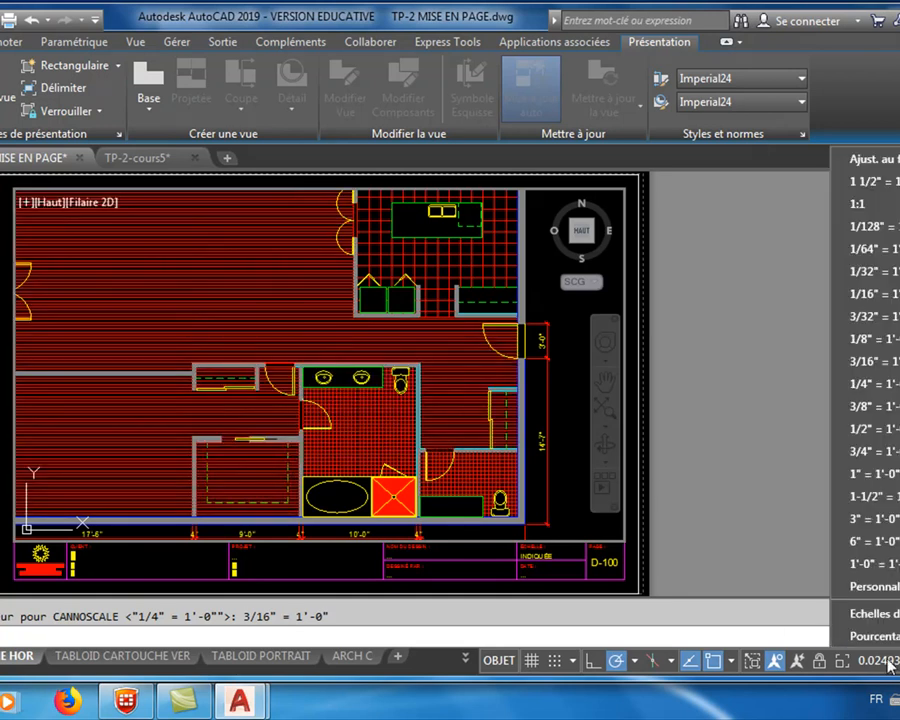
{"action": "left_click", "coordinate": [886, 379]}
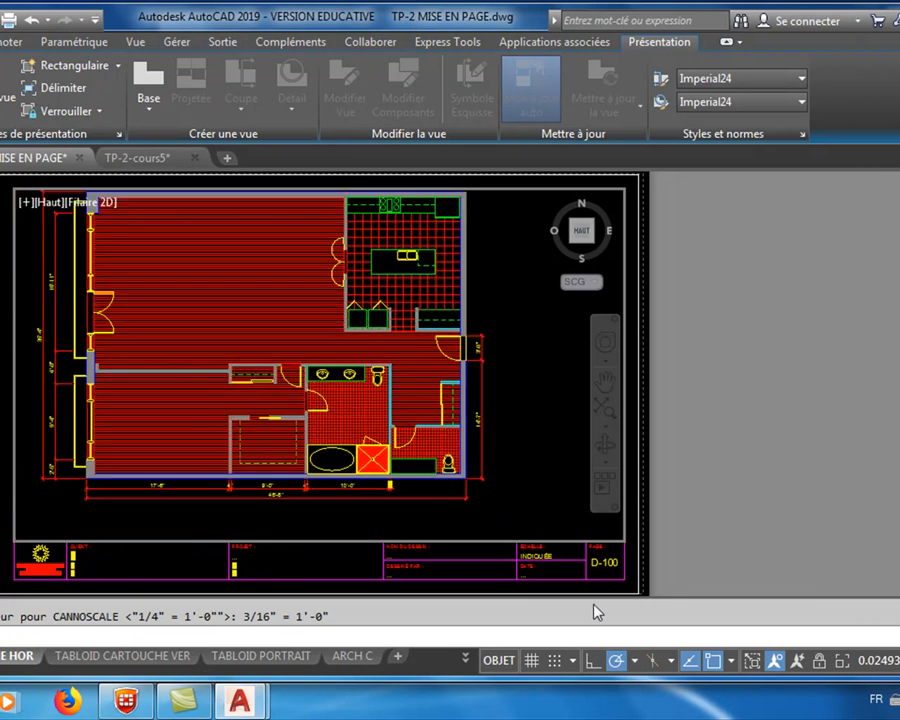
{"action": "middle_click_drag", "start_coordinate": [346, 384], "coordinate": [399, 404]}
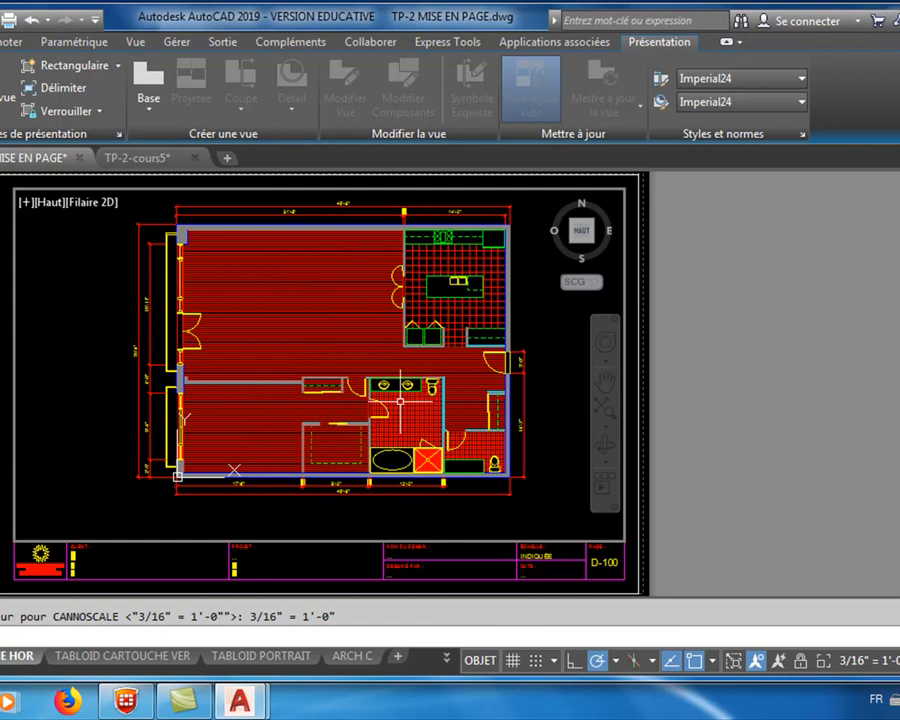
Lock the viewport scale and test the lock by zooming in and out on the plan
{"action": "left_click", "coordinate": [803, 665]}
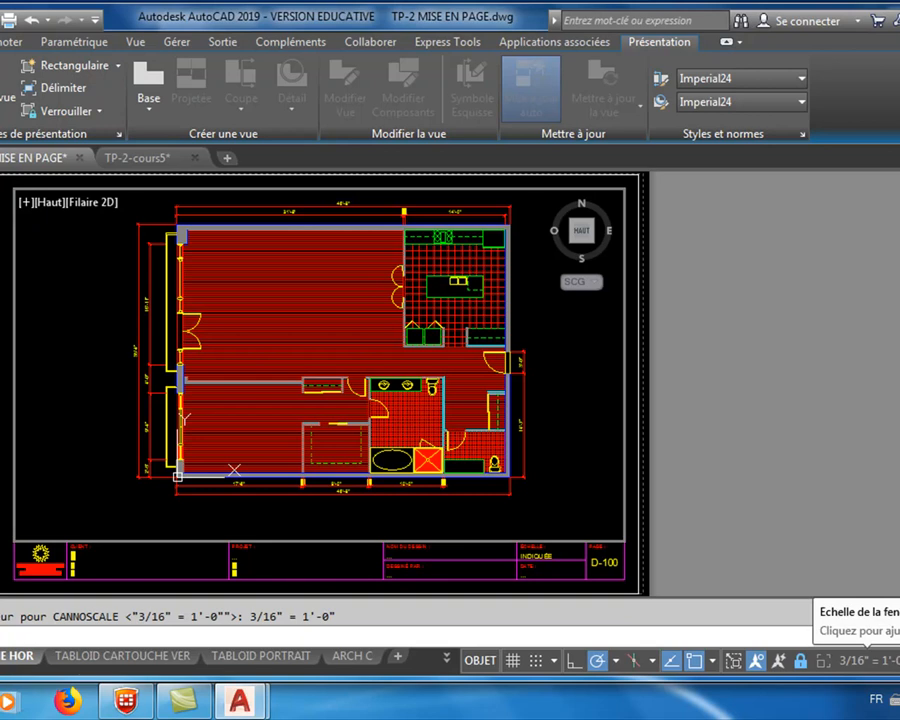
{"action": "scroll", "coordinate": [538, 442], "scroll_direction": "up", "scroll_amount": 5}
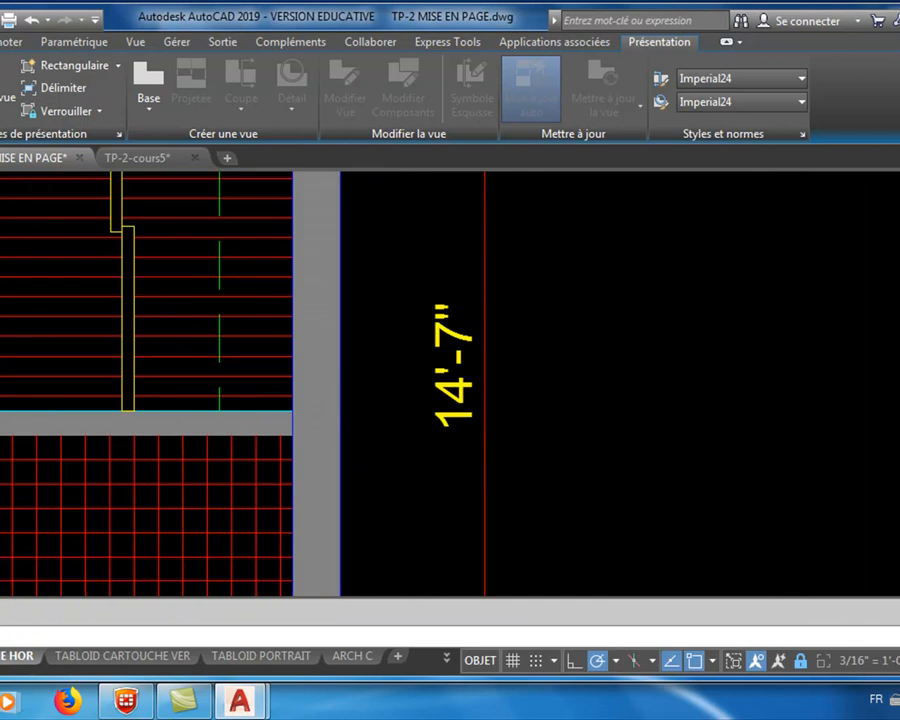
{"action": "scroll", "coordinate": [522, 430], "scroll_direction": "down", "scroll_amount": 5}
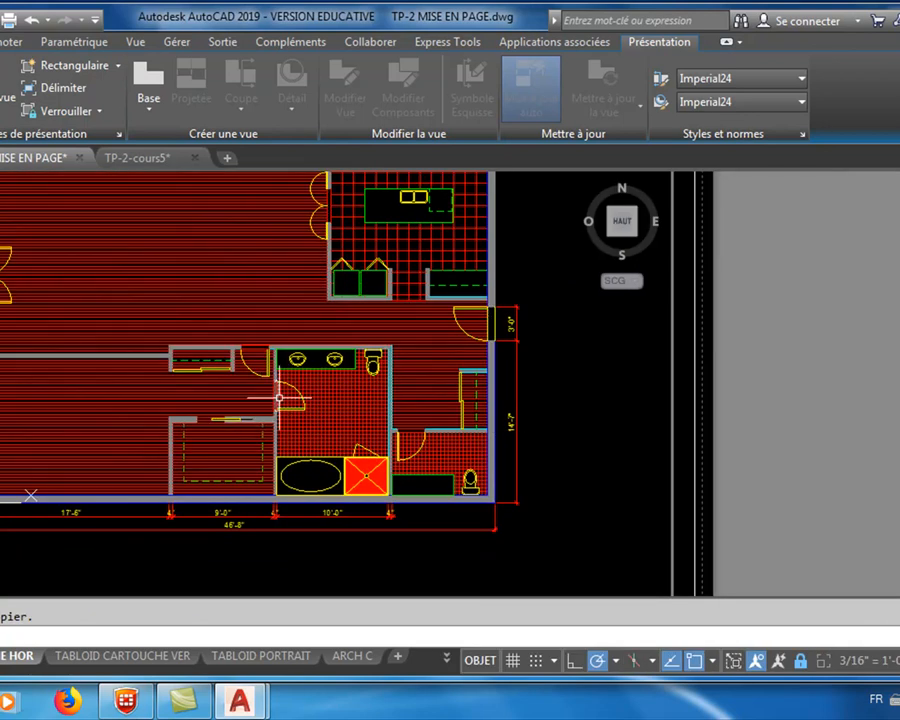
{"action": "scroll", "coordinate": [764, 628], "scroll_direction": "down", "scroll_amount": 2}
{"action": "middle_click_drag", "start_coordinate": [745, 585], "coordinate": [668, 582]}
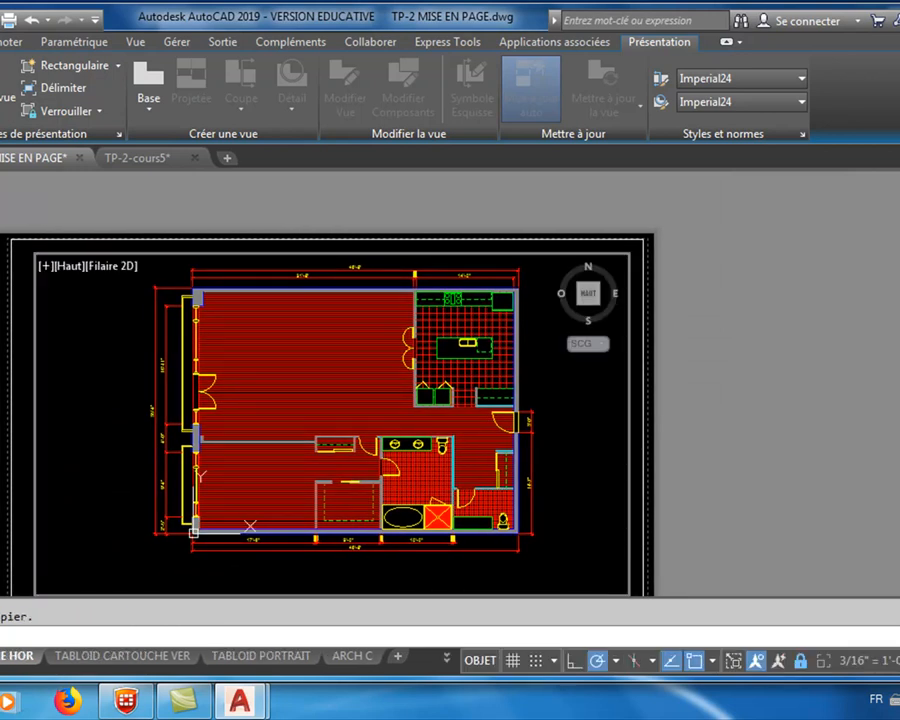
Return to paper space on the sheet and make 1-PRES-TEXTES the current layer
{"action": "middle_click_drag", "start_coordinate": [751, 507], "coordinate": [736, 472]}
{"action": "middle_click_drag", "start_coordinate": [768, 583], "coordinate": [760, 563]}
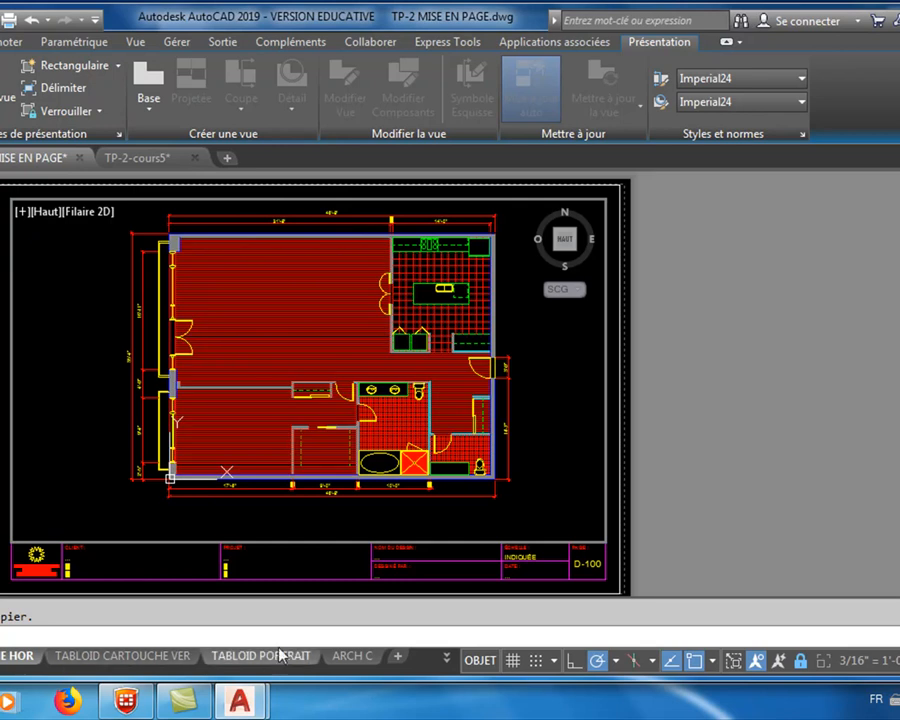
{"action": "left_click", "coordinate": [479, 660]}
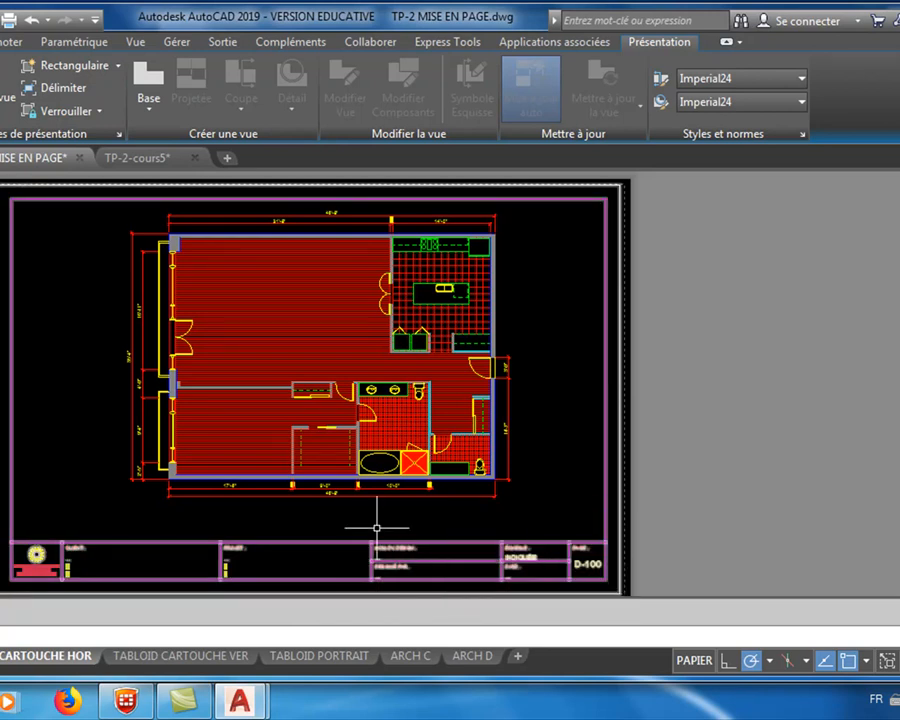
{"action": "left_click", "coordinate": [0, 42]}
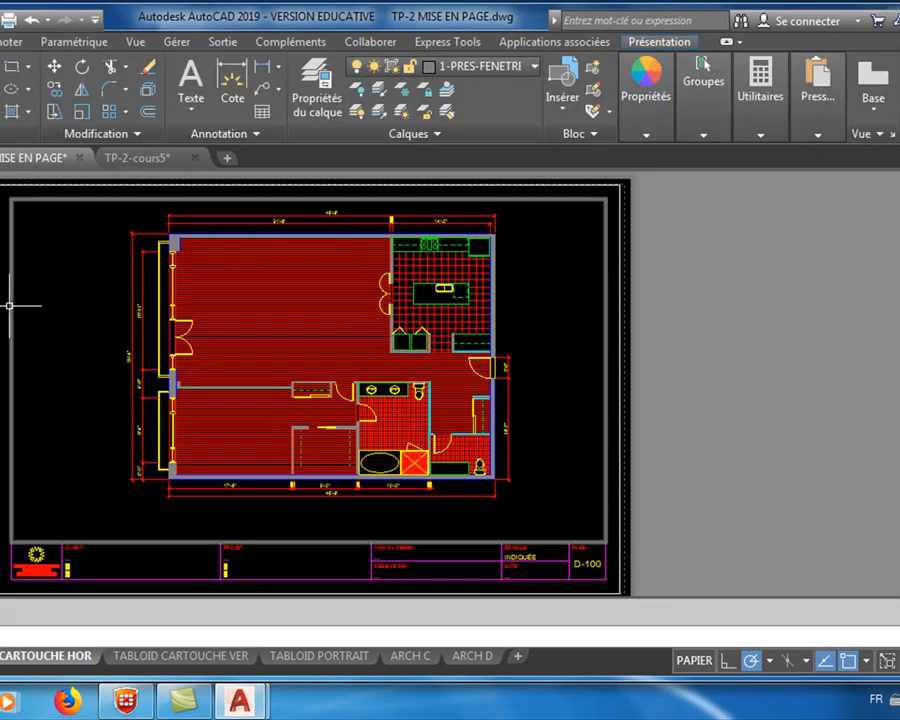
{"action": "left_click", "coordinate": [502, 70]}
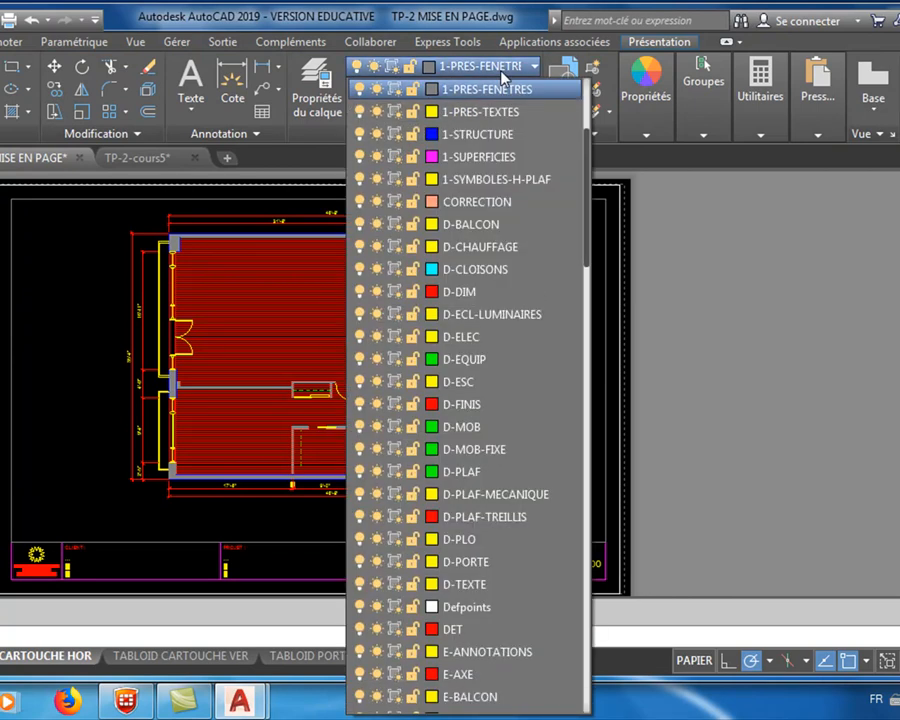
{"action": "left_click", "coordinate": [527, 115]}
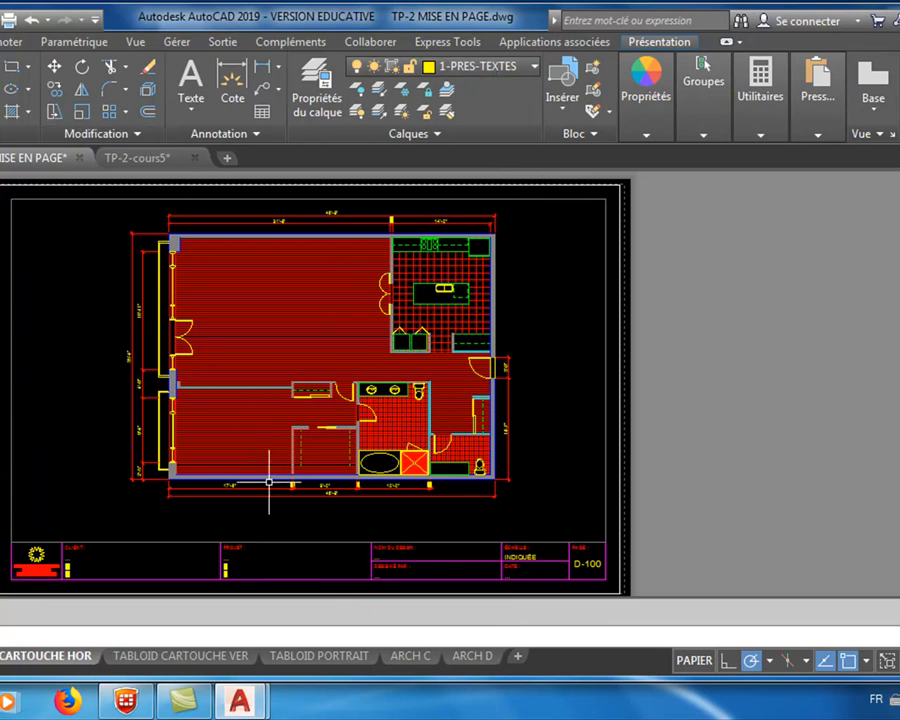
Insert the block SYMB 1 TITRE SOUS DESSIN at scale 1 below the floor plan, aligned with its lower-left corner
{"action": "type", "text": "t"}
{"action": "key", "text": "Return"}
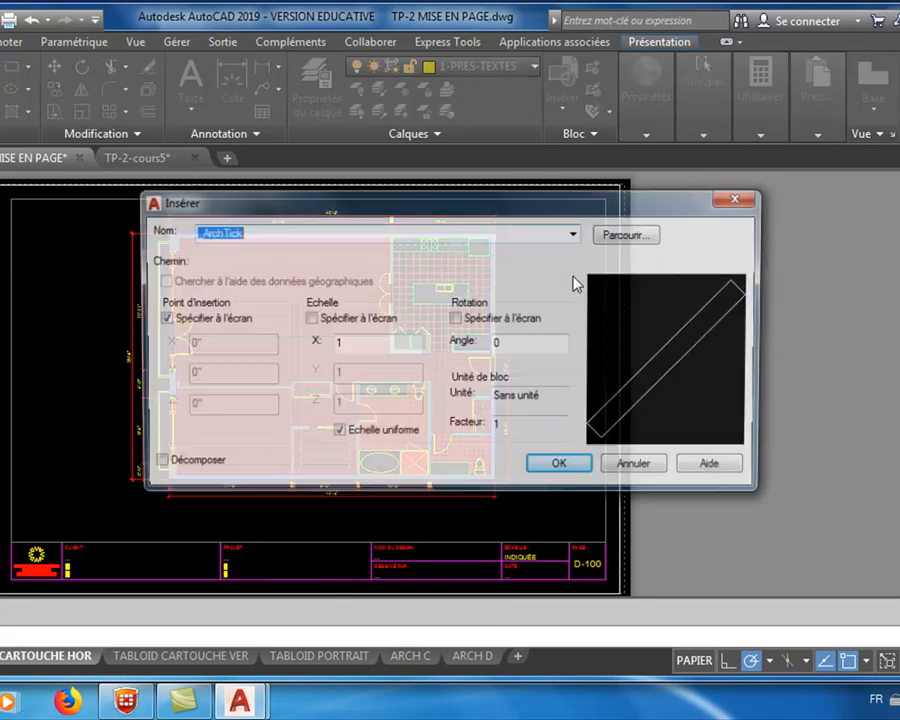
{"action": "left_click", "coordinate": [576, 234]}
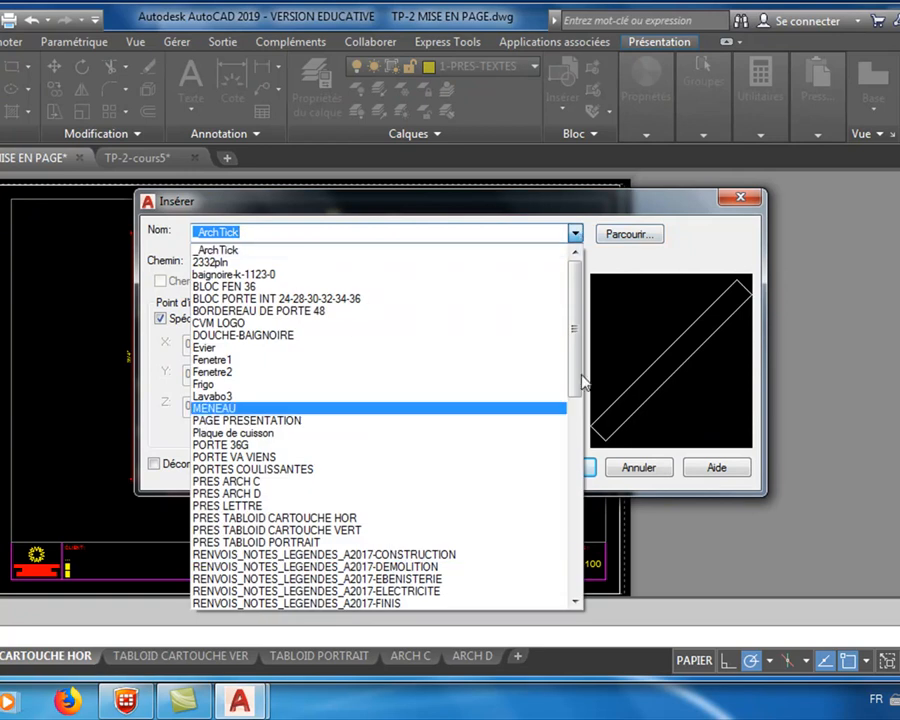
{"action": "left_click_drag", "start_coordinate": [577, 335], "coordinate": [573, 466]}
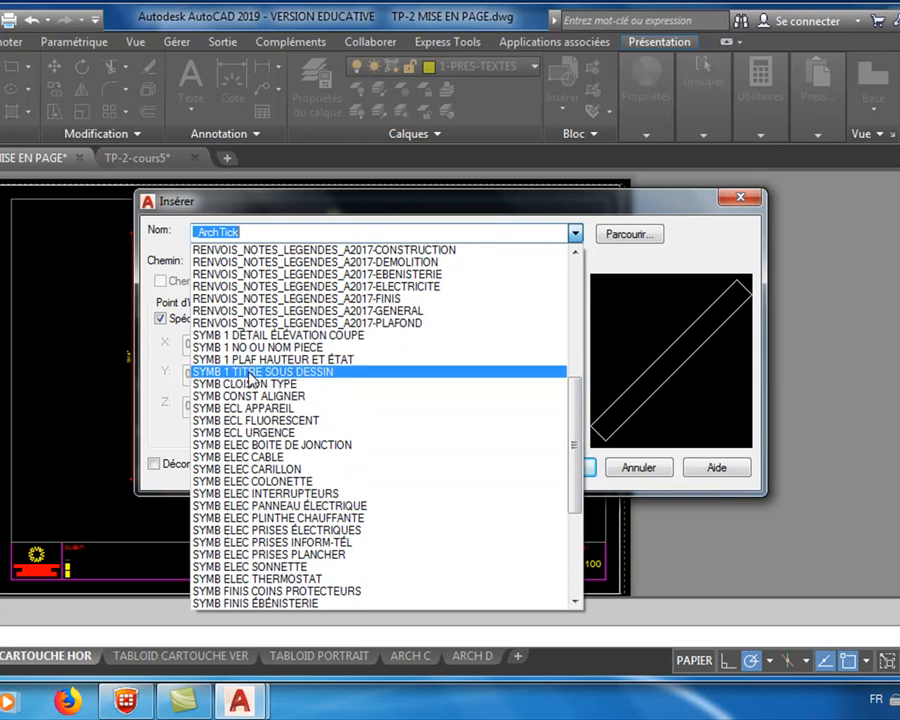
{"action": "left_click", "coordinate": [315, 372]}
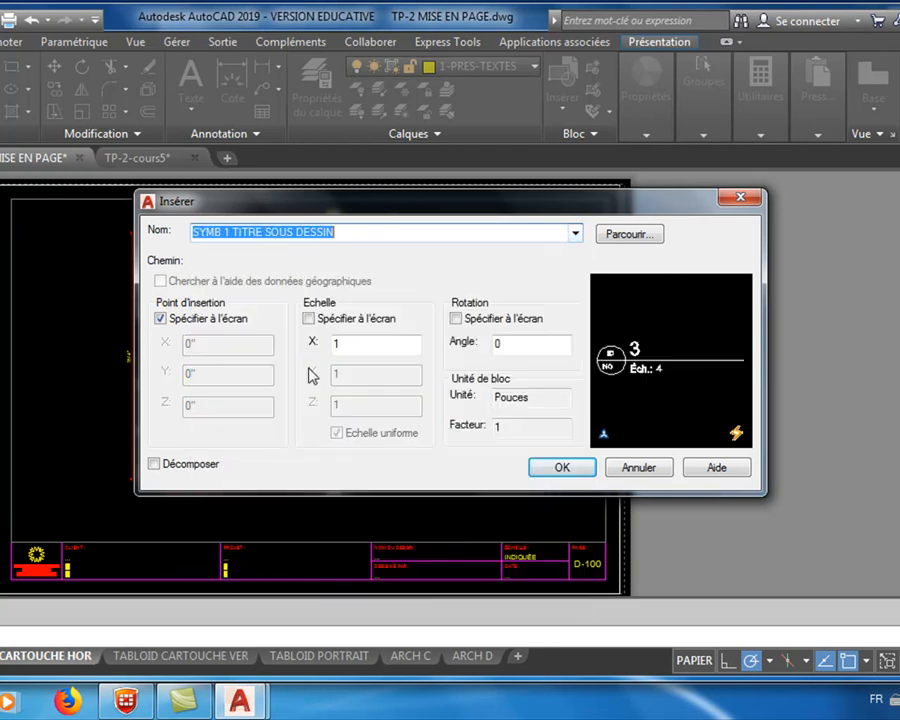
{"action": "left_click", "coordinate": [564, 468]}
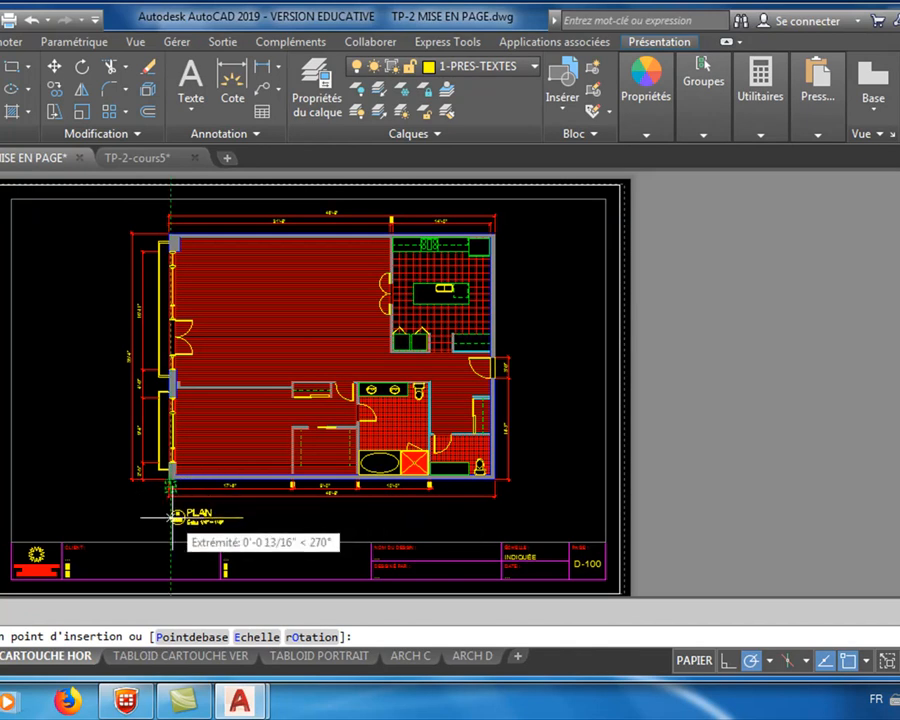
{"action": "left_click", "coordinate": [171, 517]}
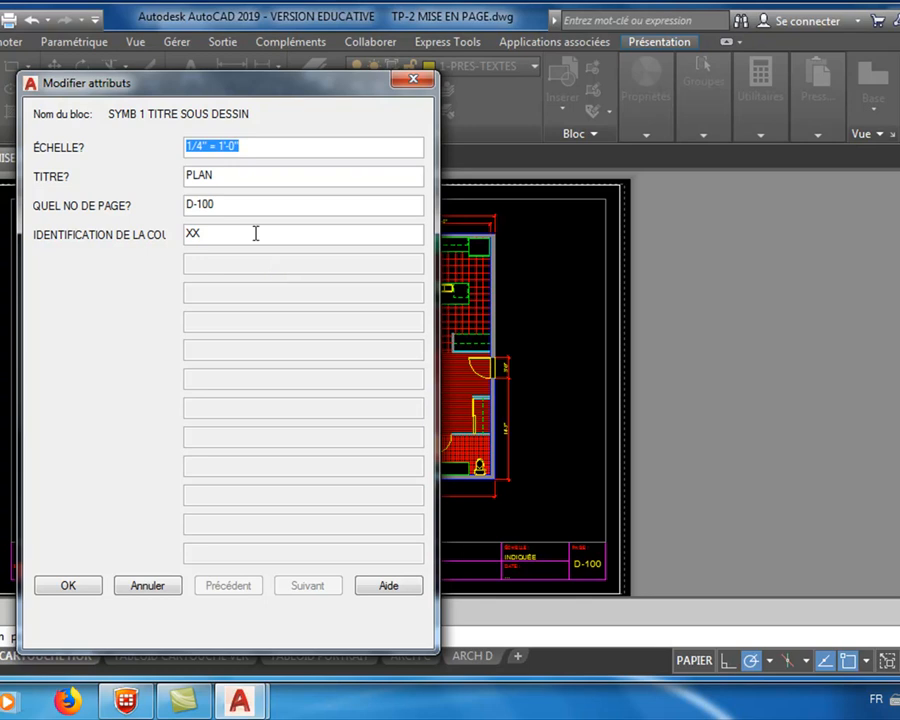
Fill in the drawing title's attributes with scale 3/16" = 1'-0", title PLAN DE L'EXISTANT and identification 1
{"action": "double_click", "coordinate": [201, 148]}
{"action": "type", "text": "3/16"}
{"action": "left_click", "coordinate": [225, 174]}
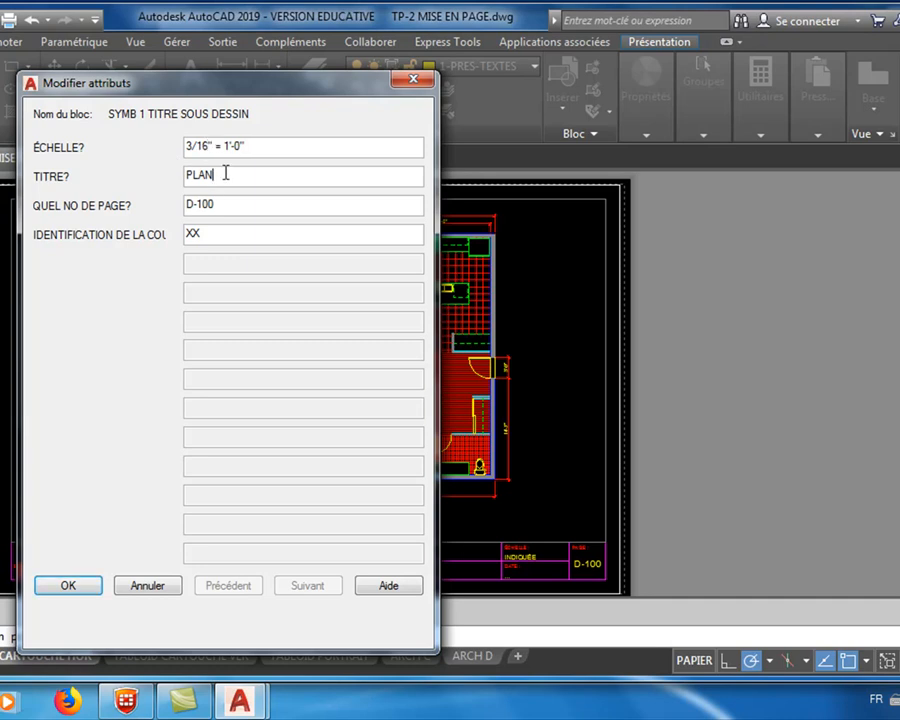
{"action": "type", "text": "DE L'EXISTANT"}
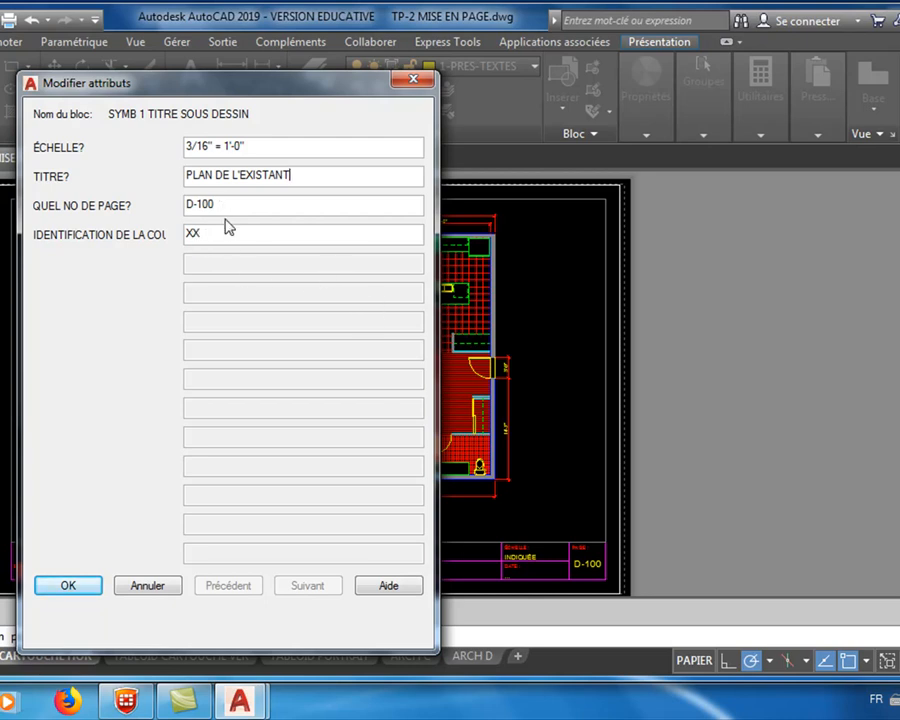
{"action": "left_click_drag", "start_coordinate": [222, 233], "coordinate": [150, 235]}
{"action": "type", "text": "1"}
{"action": "left_click", "coordinate": [76, 589]}
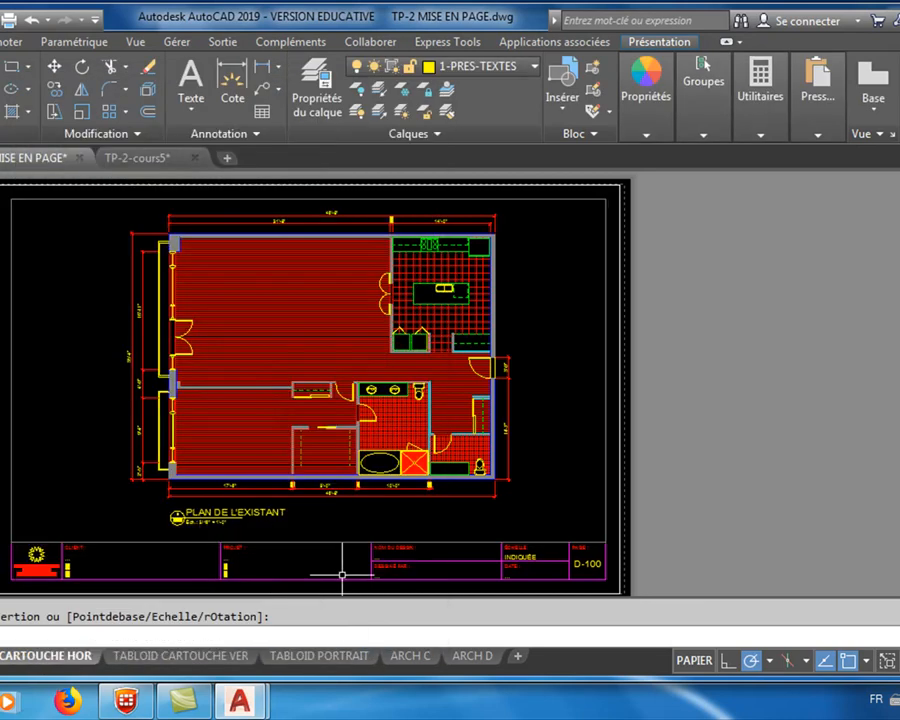
Stretch the line of the drawing title symbol so it underlines the whole text PLAN DE L'EXISTANT
{"action": "scroll", "coordinate": [251, 535], "scroll_direction": "up", "scroll_amount": 4}
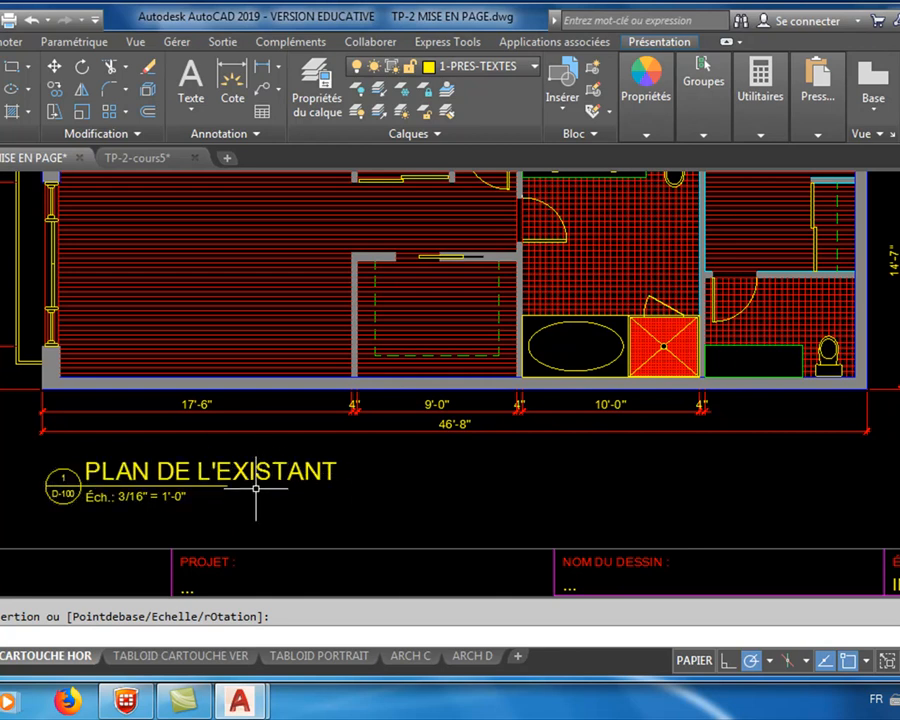
{"action": "left_click", "coordinate": [146, 476]}
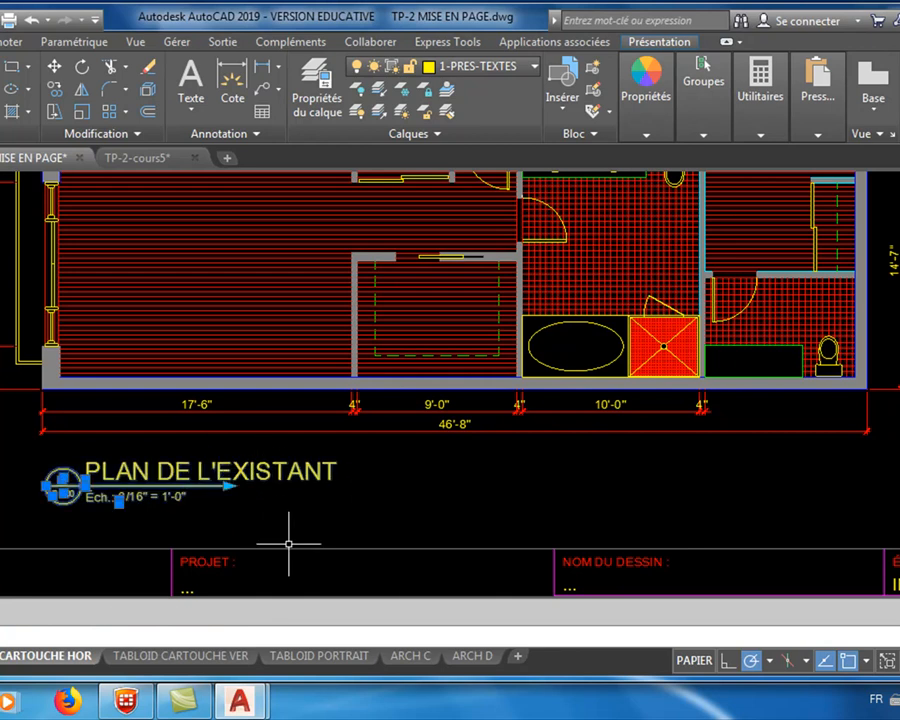
{"action": "left_click", "coordinate": [229, 486]}
{"action": "left_click", "coordinate": [338, 485]}
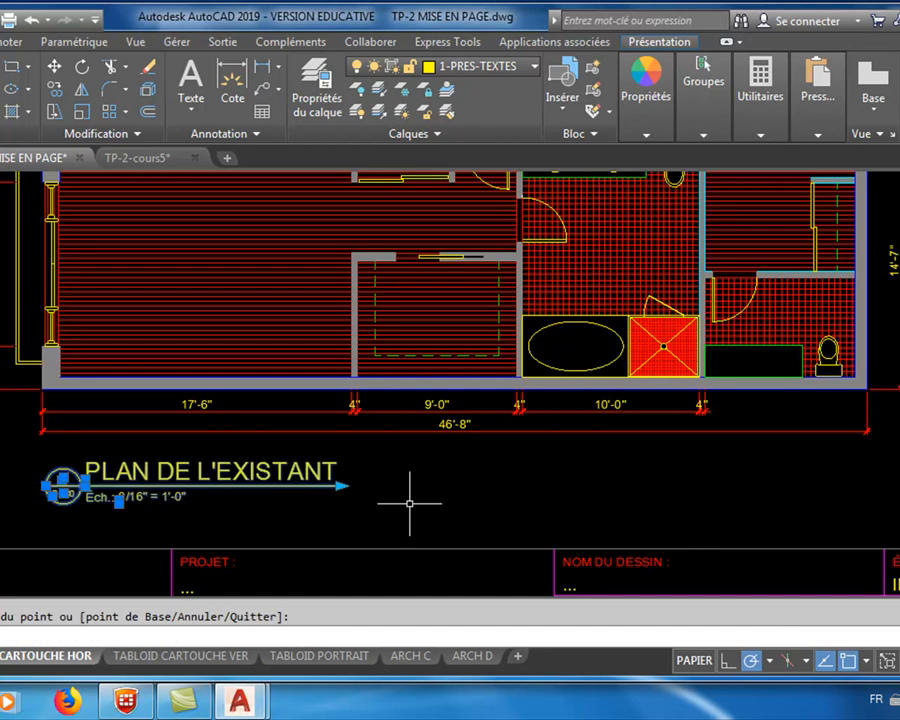
{"action": "key", "text": "Escape"}
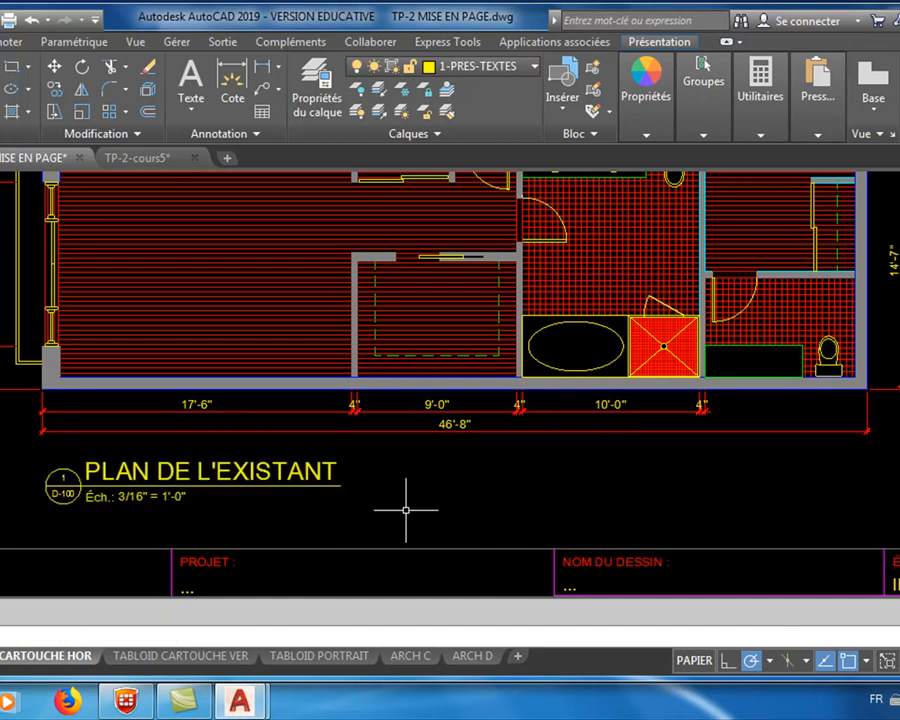
{"action": "scroll", "coordinate": [406, 510], "scroll_direction": "down", "scroll_amount": 4}
{"action": "middle_click_drag", "start_coordinate": [444, 506], "coordinate": [363, 537]}
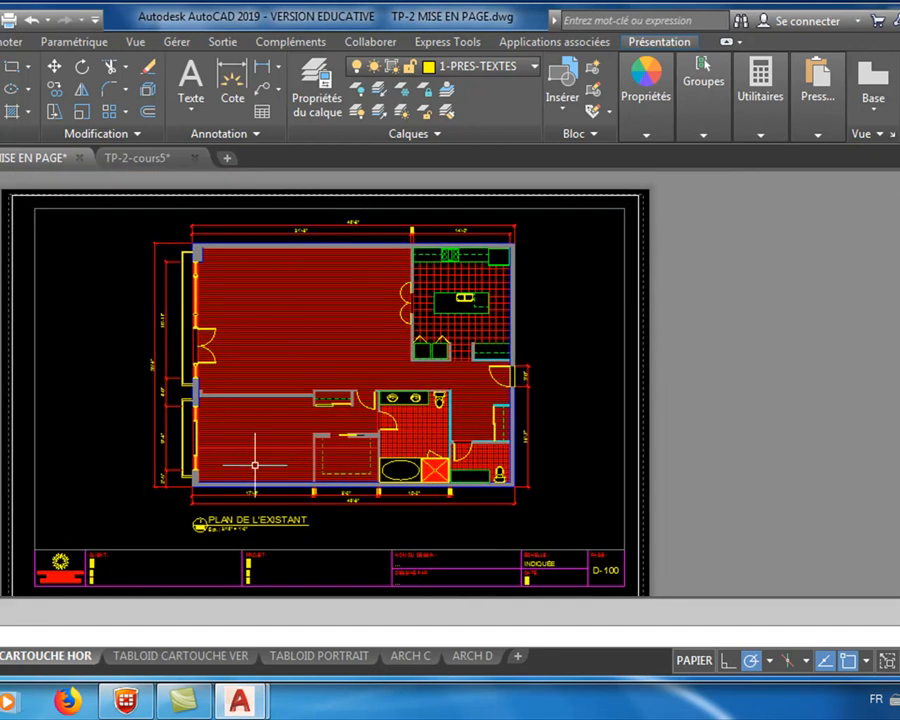
Open the title block's attributes, enlarge the editor and its prompt column to review all fields, and close it
{"action": "scroll", "coordinate": [283, 585], "scroll_direction": "up", "scroll_amount": 3}
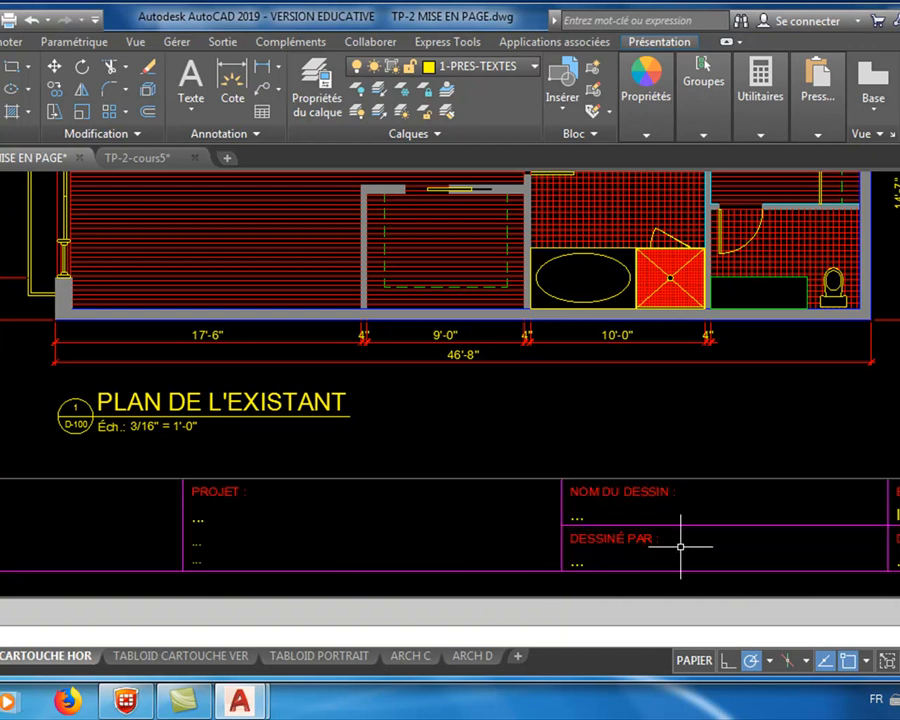
{"action": "double_click", "coordinate": [614, 524]}
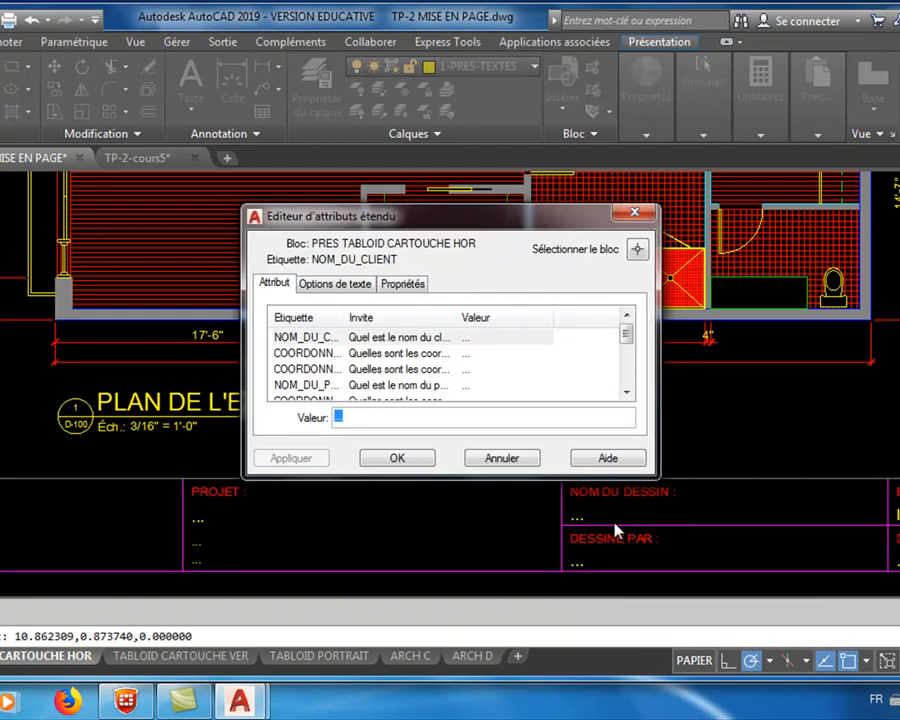
{"action": "left_click_drag", "start_coordinate": [657, 476], "coordinate": [811, 611]}
{"action": "left_click_drag", "start_coordinate": [458, 311], "coordinate": [555, 310]}
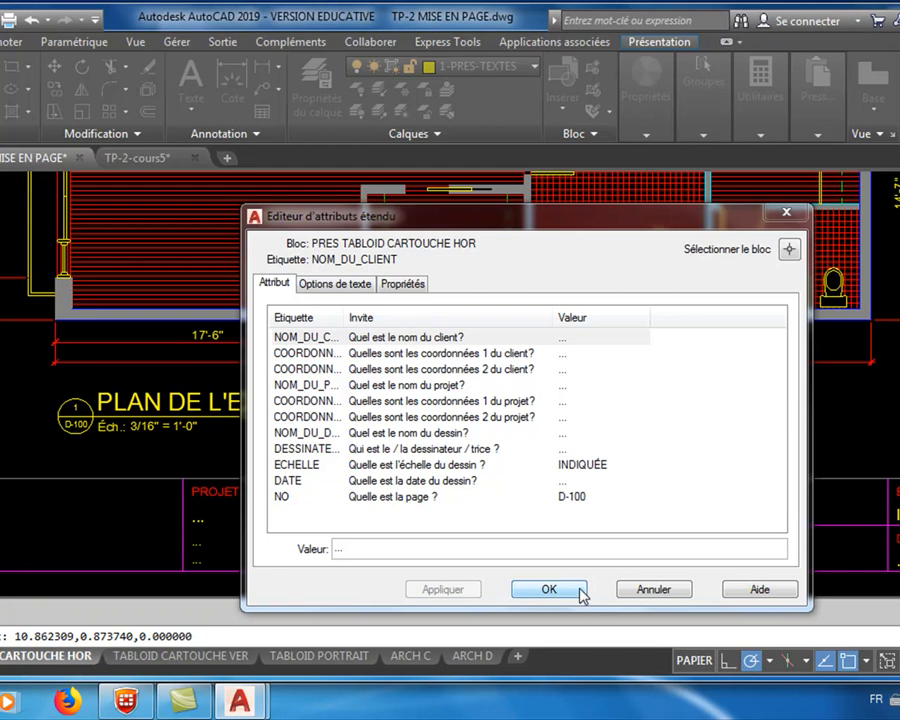
{"action": "left_click", "coordinate": [579, 593]}
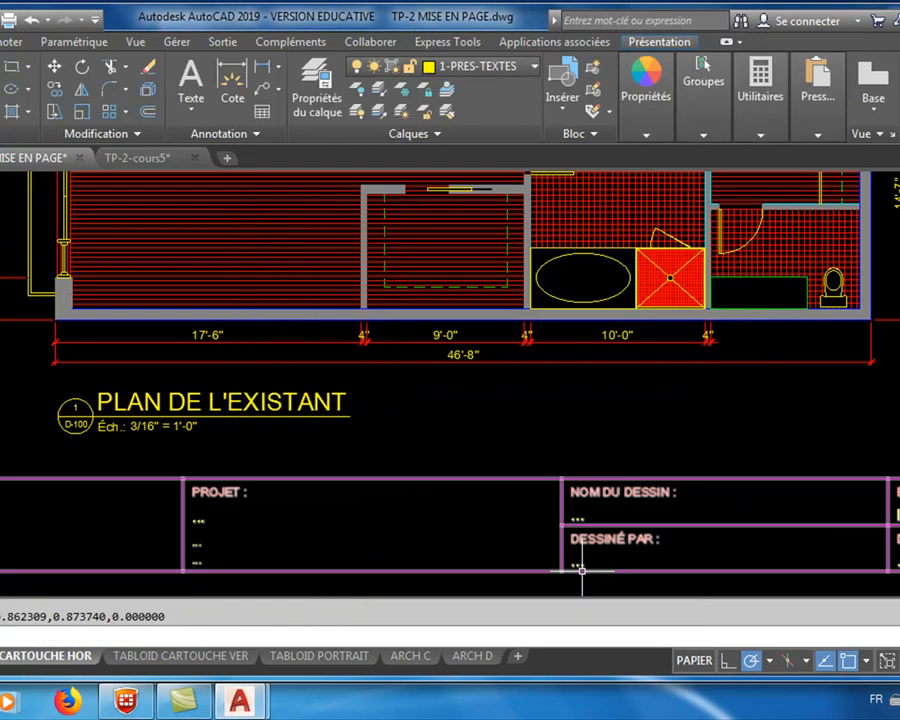
Switch to the TABLOID CARTOUCHE HOR layout of TP-2-cours5.dwg and examine its filled-in title block
{"action": "left_click", "coordinate": [150, 160]}
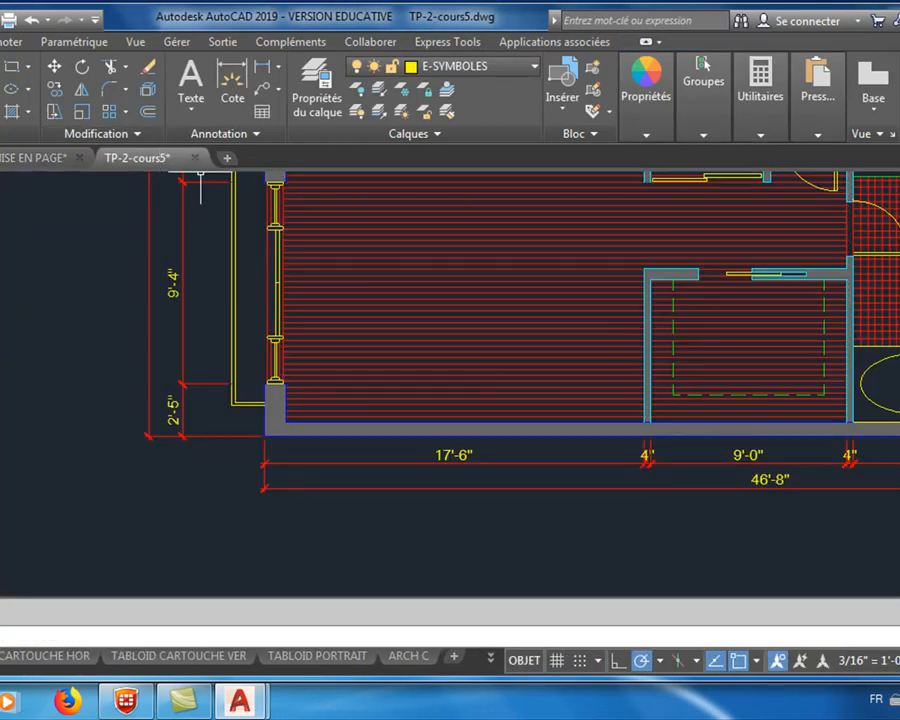
{"action": "left_click", "coordinate": [45, 656]}
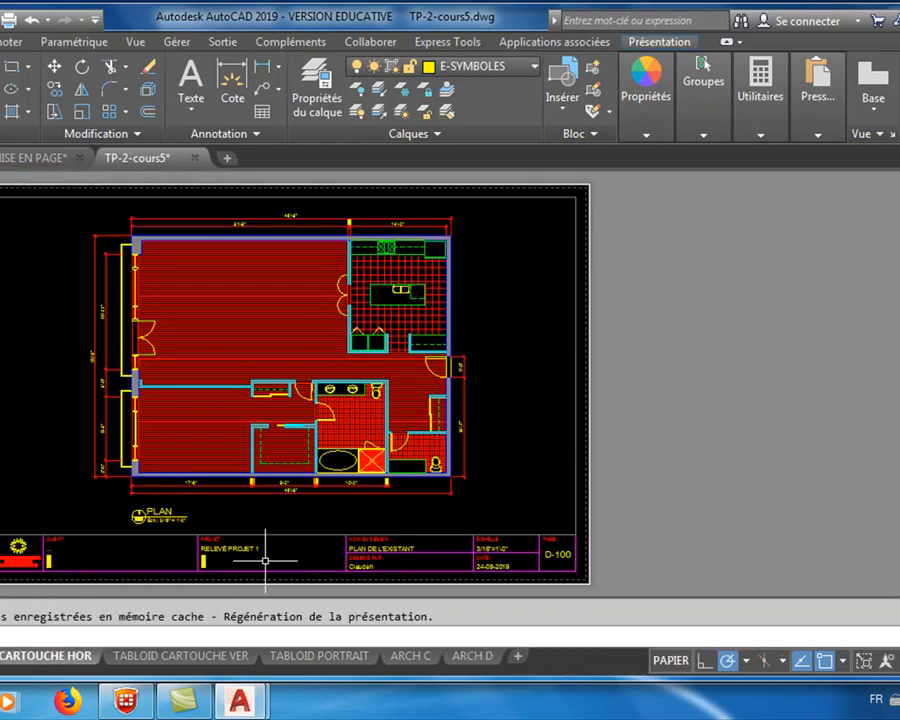
{"action": "scroll", "coordinate": [266, 584], "scroll_direction": "up", "scroll_amount": 5}
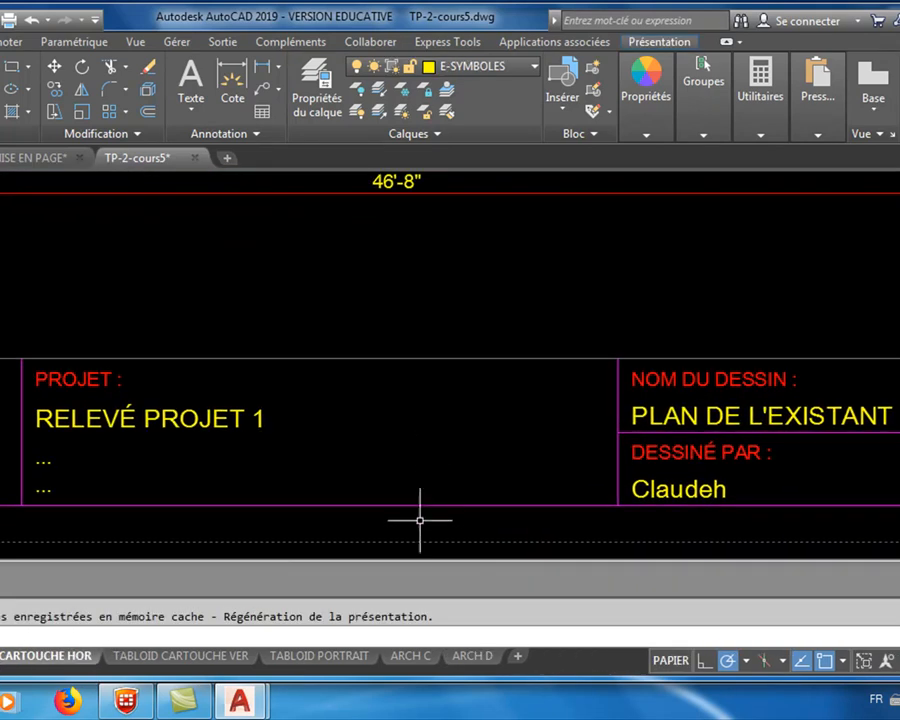
{"action": "scroll", "coordinate": [434, 516], "scroll_direction": "down", "scroll_amount": 2}
{"action": "middle_click_drag", "start_coordinate": [434, 516], "coordinate": [262, 518]}
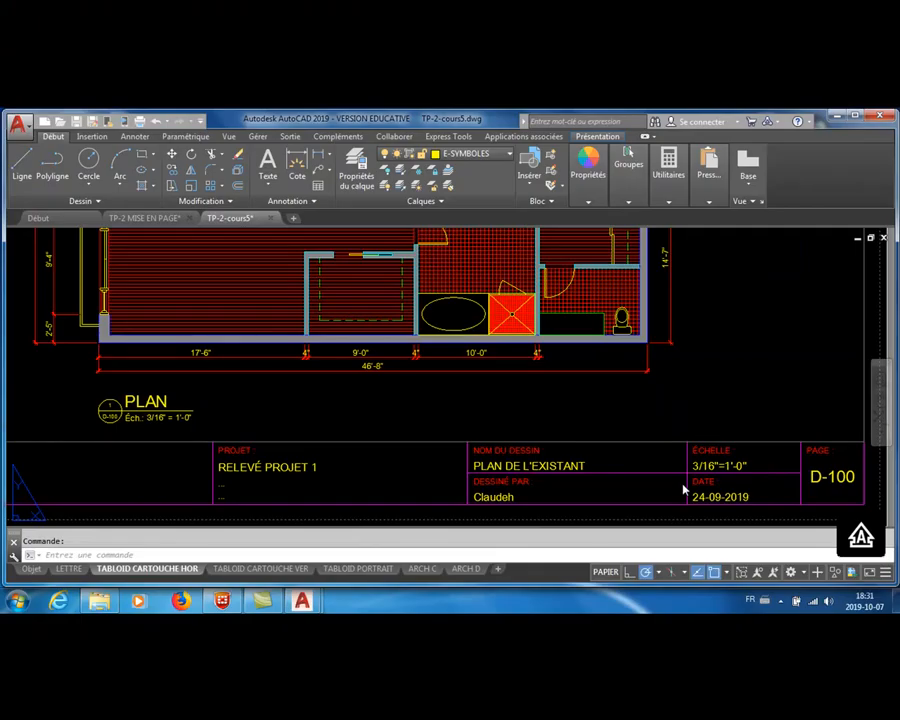
Review the filled-in title block's attribute values without changing them and view the whole sheet
{"action": "double_click", "coordinate": [627, 470]}
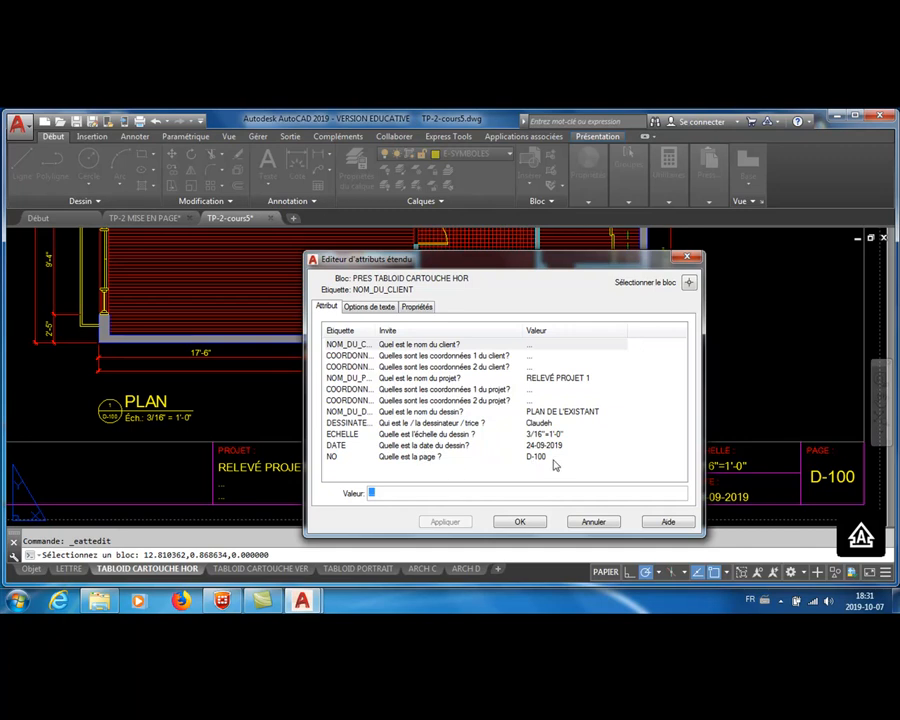
{"action": "left_click", "coordinate": [590, 522]}
{"action": "scroll", "coordinate": [574, 464], "scroll_direction": "down", "scroll_amount": 5}
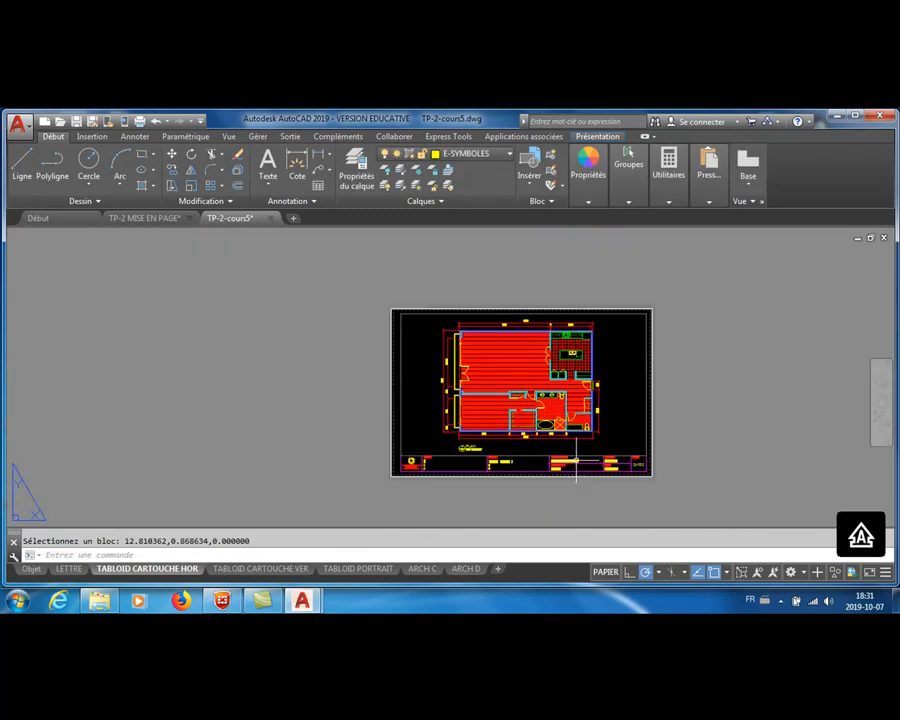
{"action": "scroll", "coordinate": [573, 458], "scroll_direction": "up", "scroll_amount": 2}
{"action": "middle_click_drag", "start_coordinate": [574, 458], "coordinate": [553, 476]}
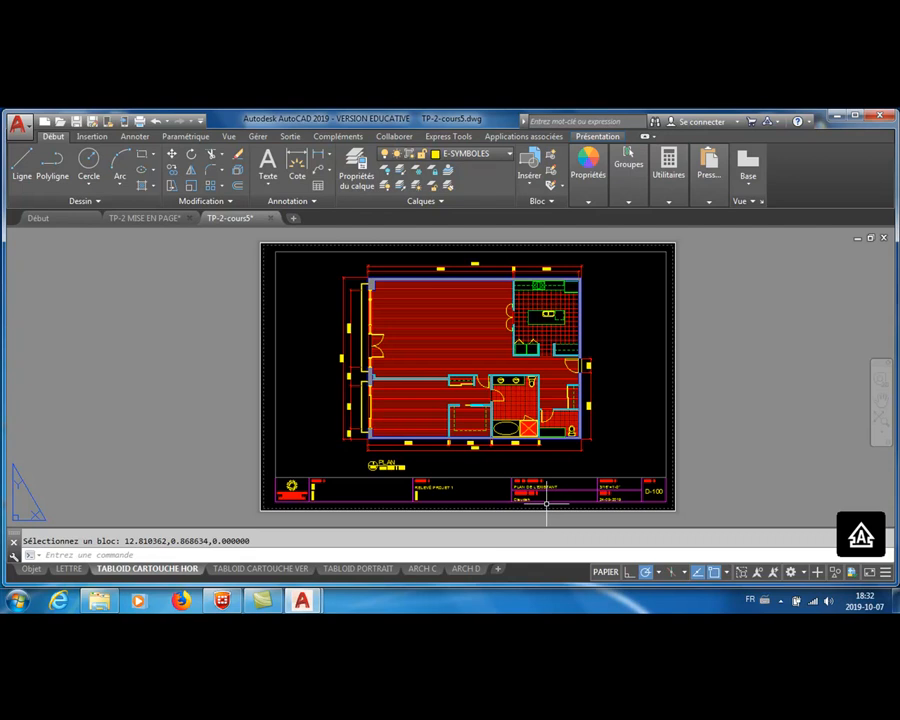
Start plotting only the TABLOID CARTOUCHE HOR sheet and choose Adobe PDF as the printer
{"action": "left_click", "coordinate": [141, 122]}
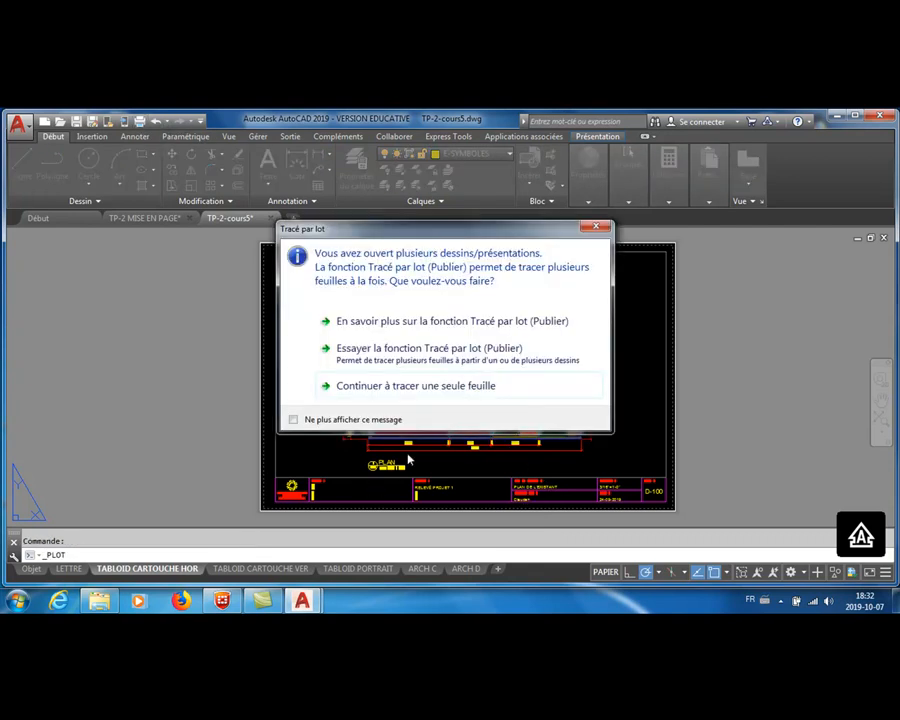
{"action": "left_click", "coordinate": [436, 384]}
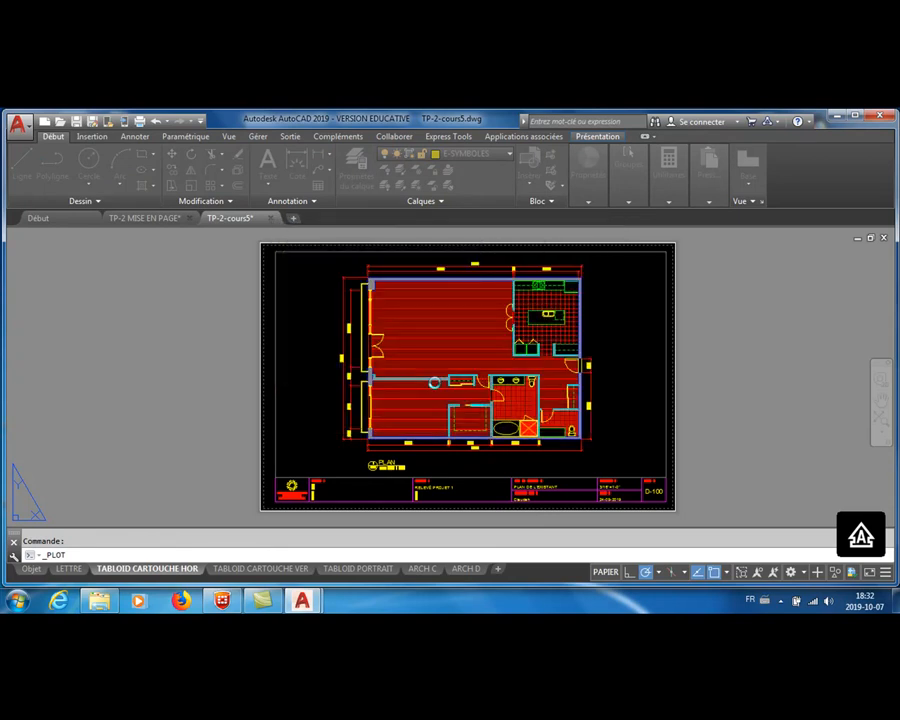
{"action": "left_click", "coordinate": [571, 392]}
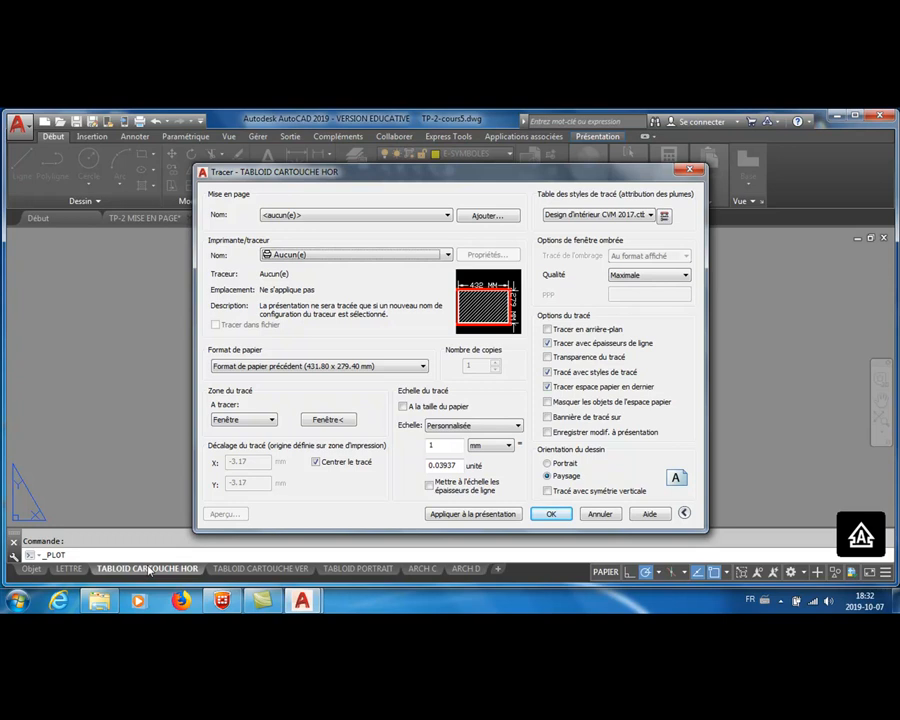
{"action": "left_click", "coordinate": [355, 260]}
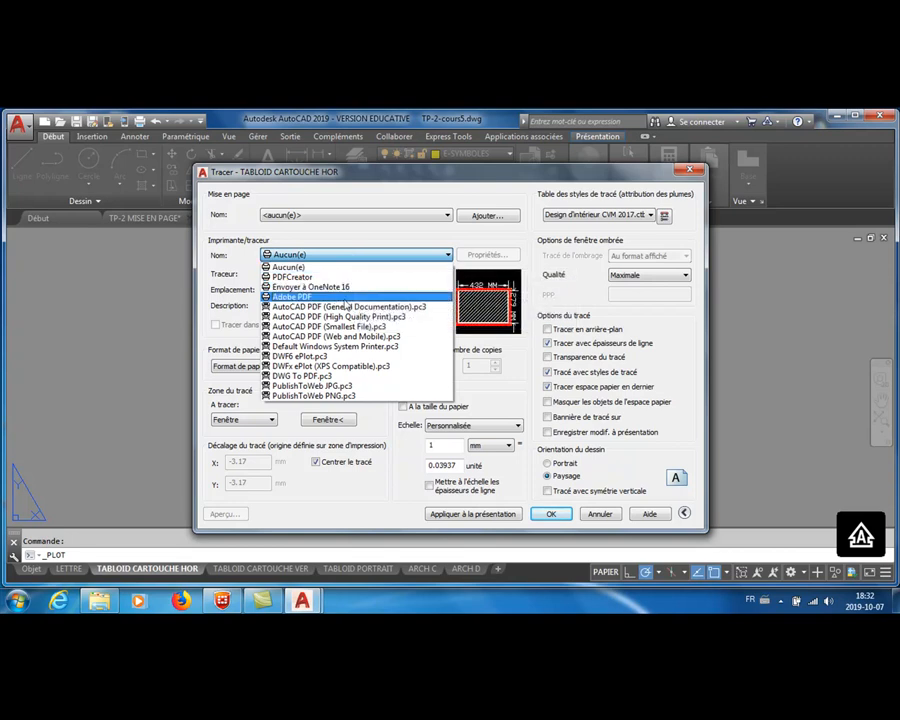
{"action": "left_click", "coordinate": [328, 299]}
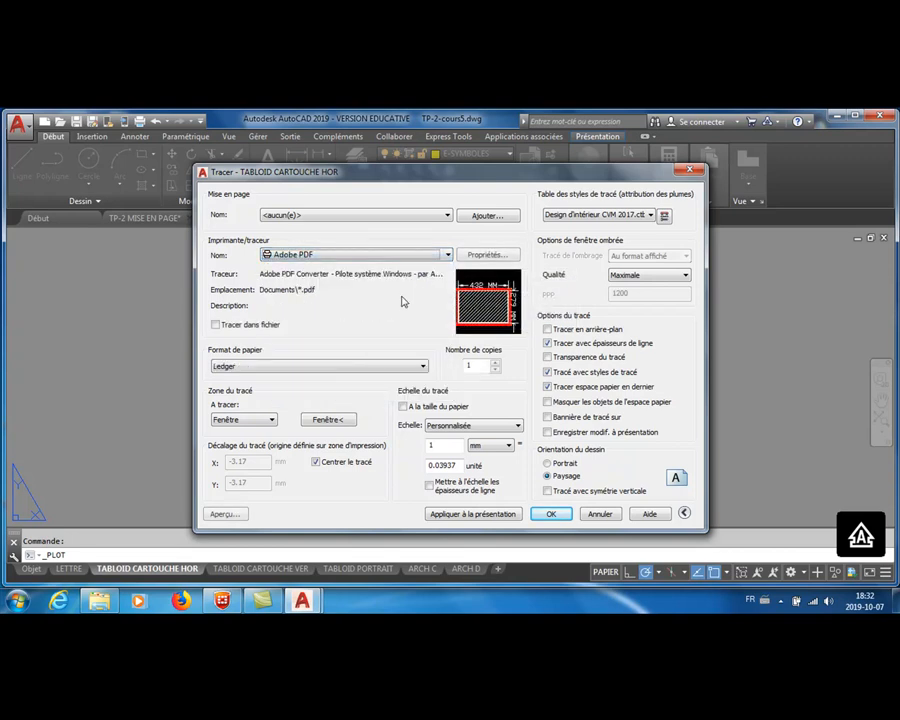
Preview the TABLOID CARTOUCHE HOR sheet's plot, look through the available printers, and close the plot setup without plotting
{"action": "left_click", "coordinate": [224, 514]}
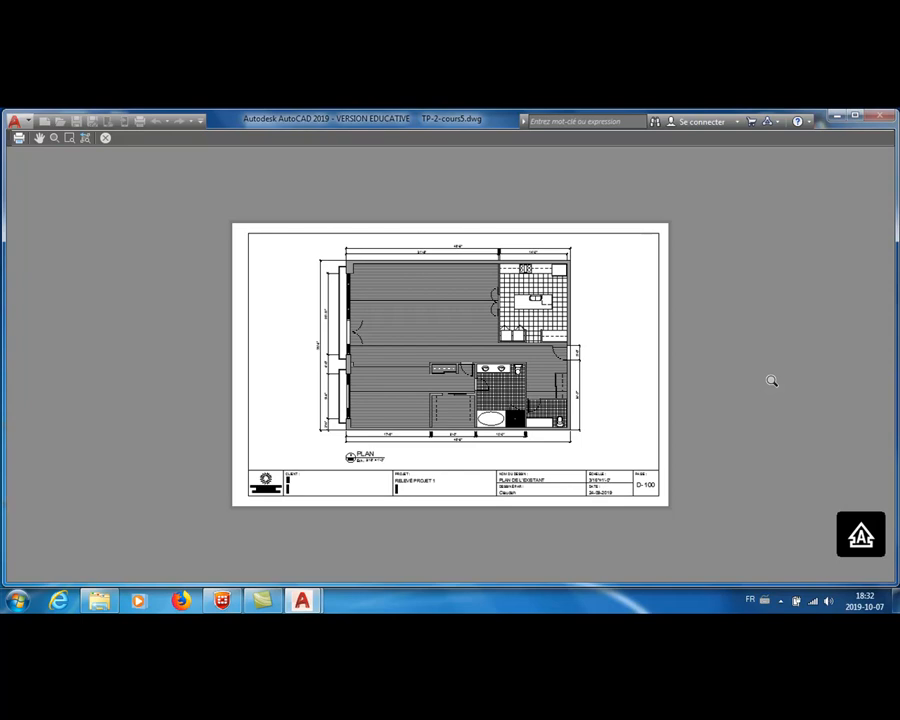
{"action": "key", "text": "Escape"}
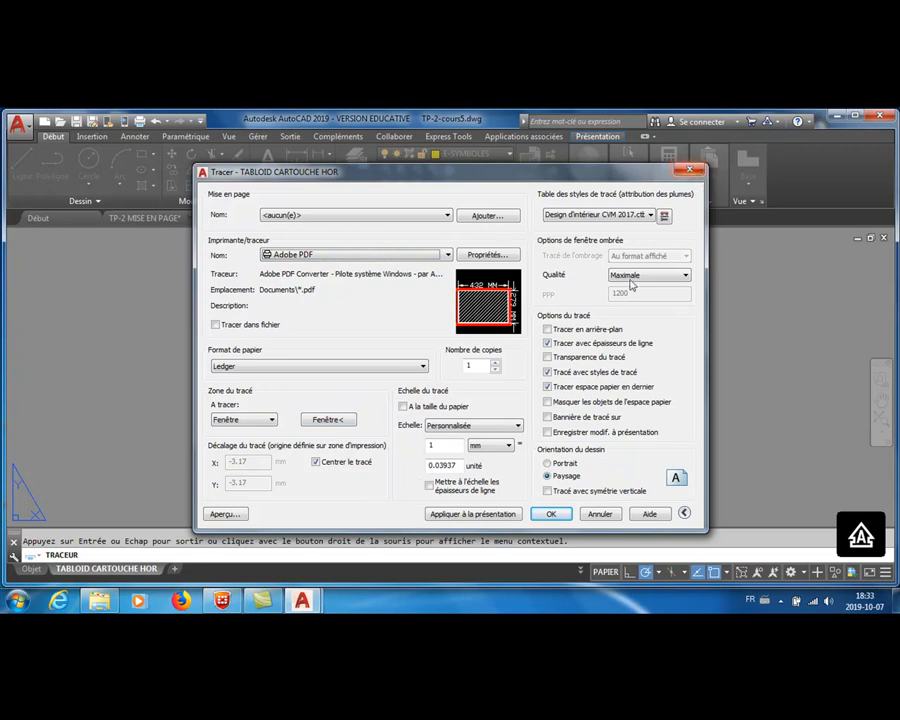
{"action": "left_click", "coordinate": [350, 254]}
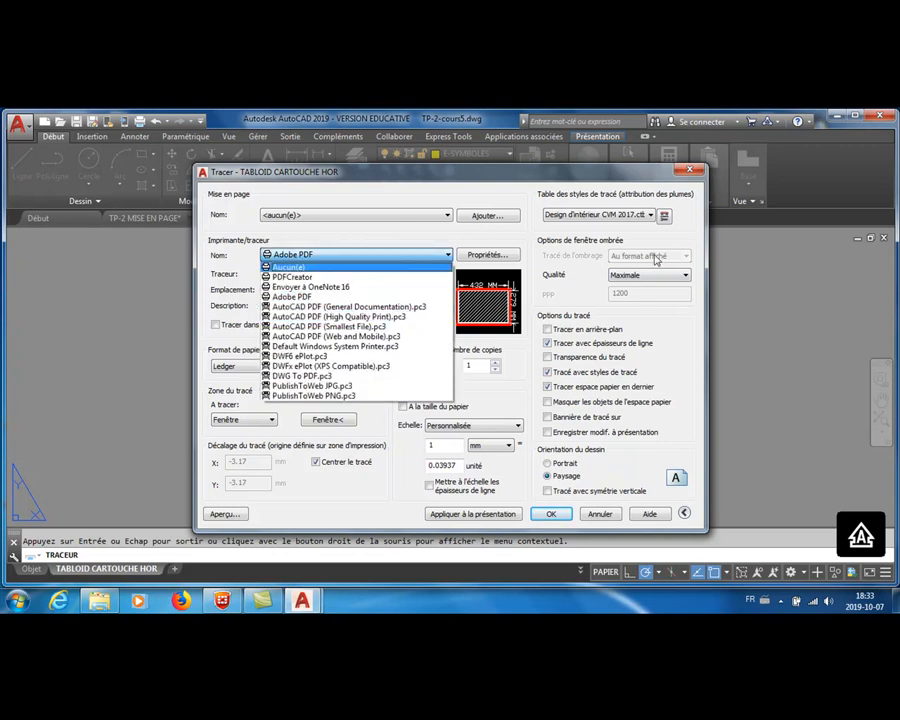
{"action": "left_click", "coordinate": [686, 164]}
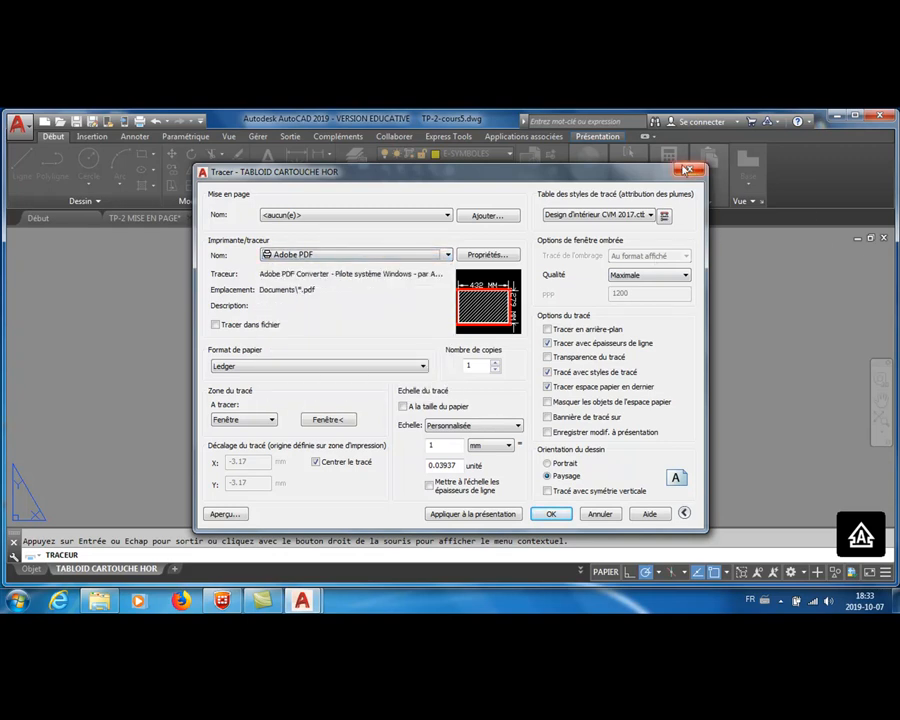
{"action": "left_click", "coordinate": [690, 170]}
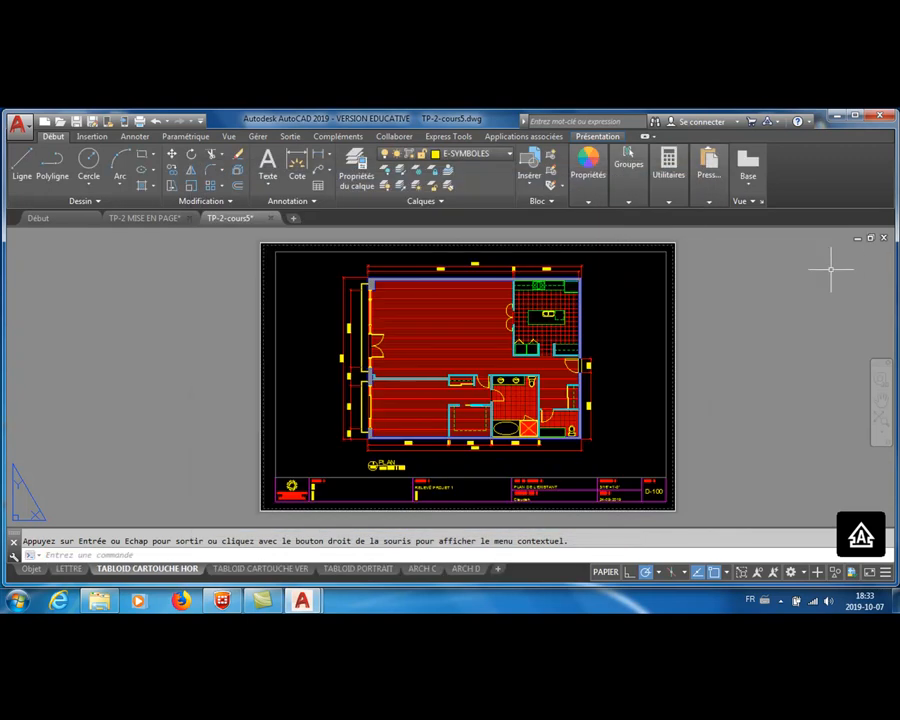
Switch to model space, start plotting it as a single sheet, and choose the PDFCreator printer with Tabloid paper
{"action": "left_click", "coordinate": [33, 570]}
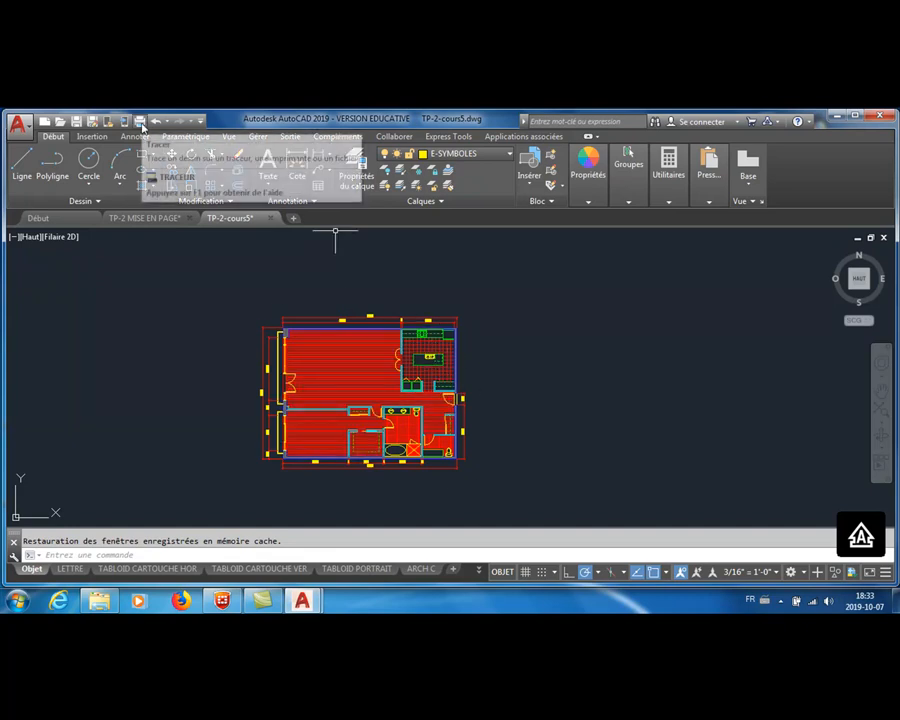
{"action": "key", "text": "ctrl+p"}
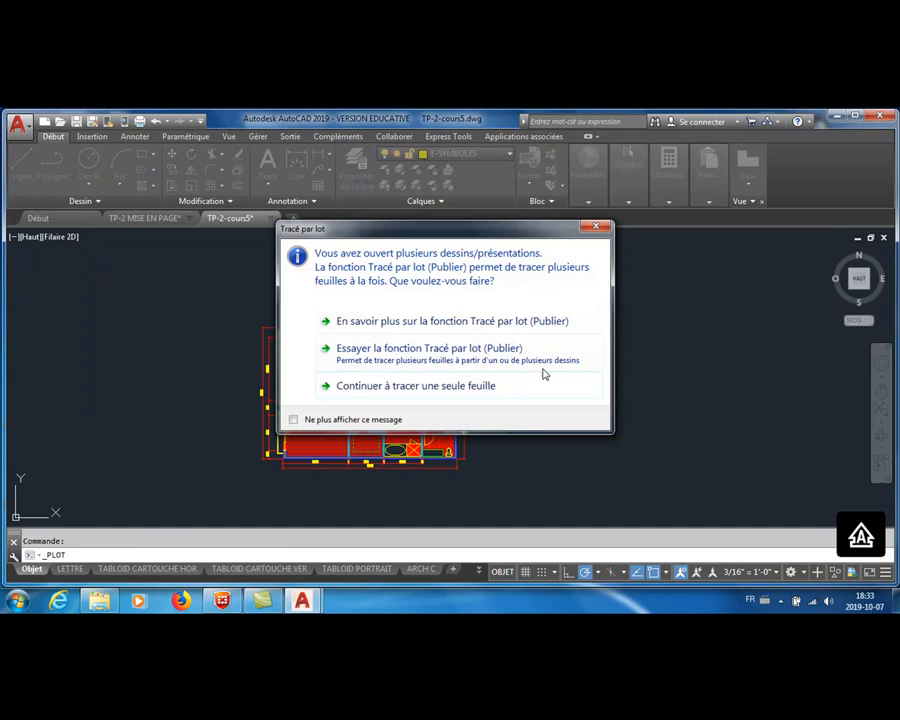
{"action": "left_click", "coordinate": [470, 380]}
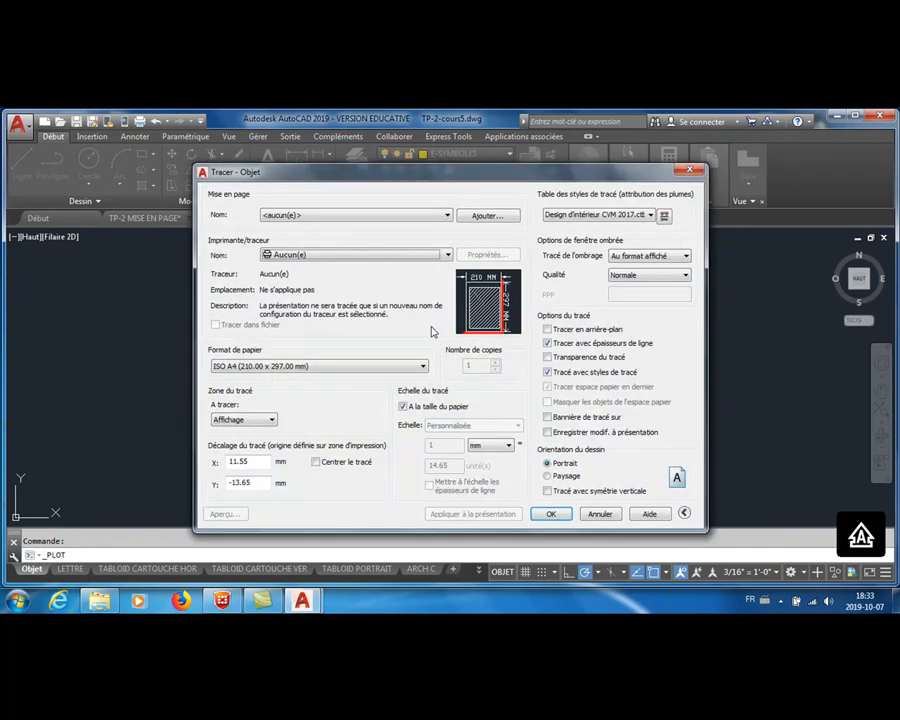
{"action": "left_click", "coordinate": [364, 255]}
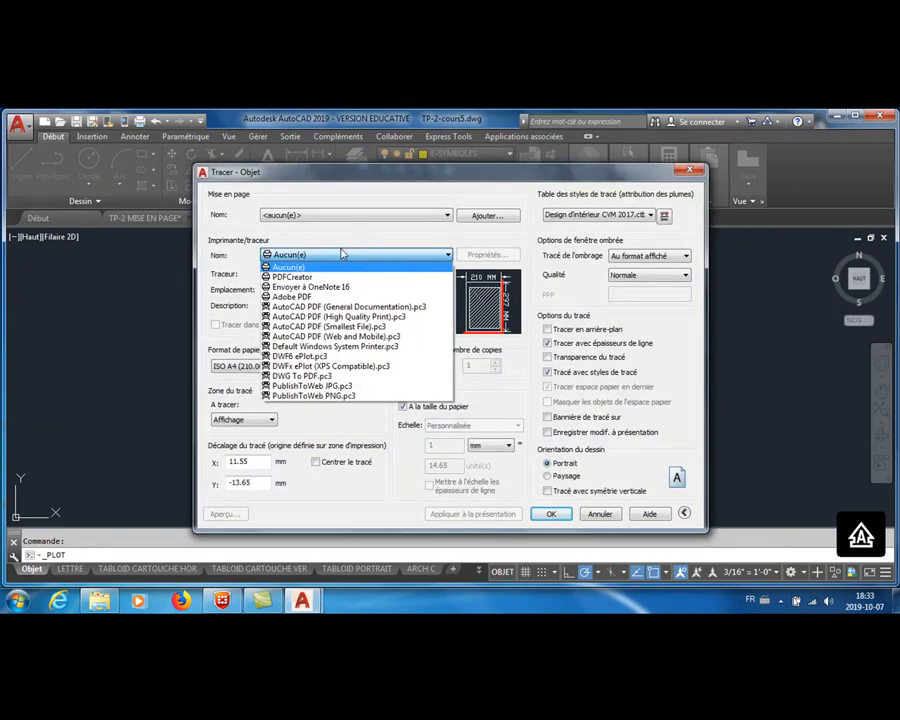
{"action": "left_click", "coordinate": [321, 278]}
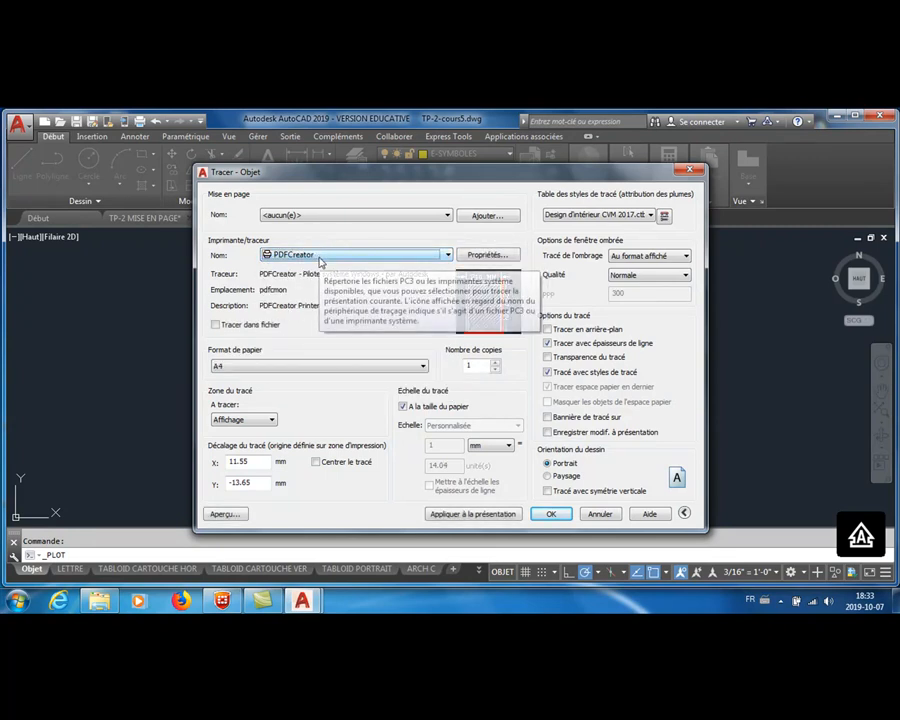
{"action": "left_click", "coordinate": [362, 367]}
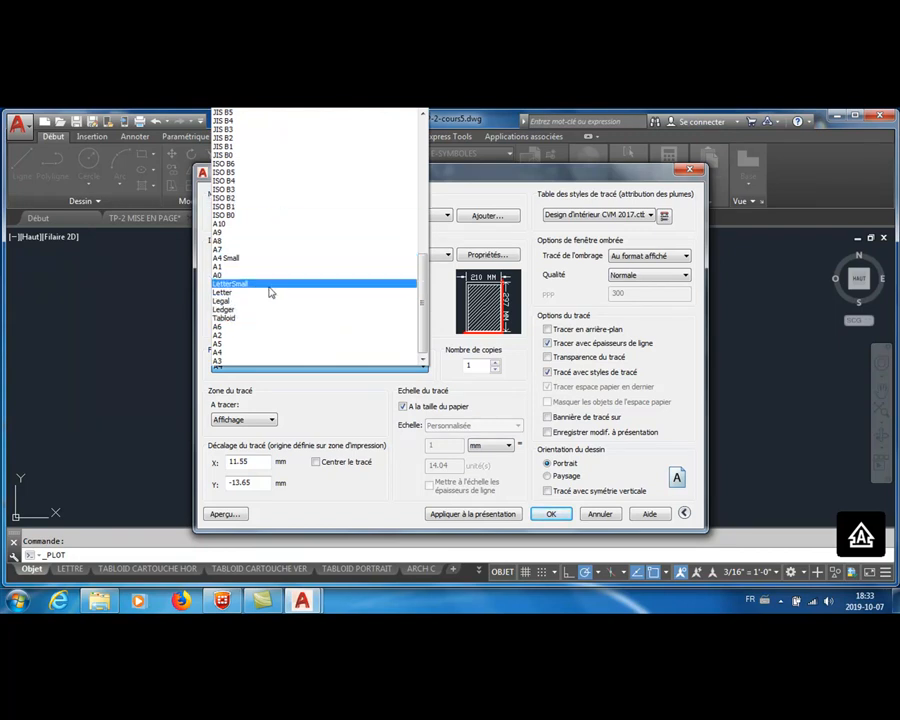
{"action": "left_click", "coordinate": [232, 319]}
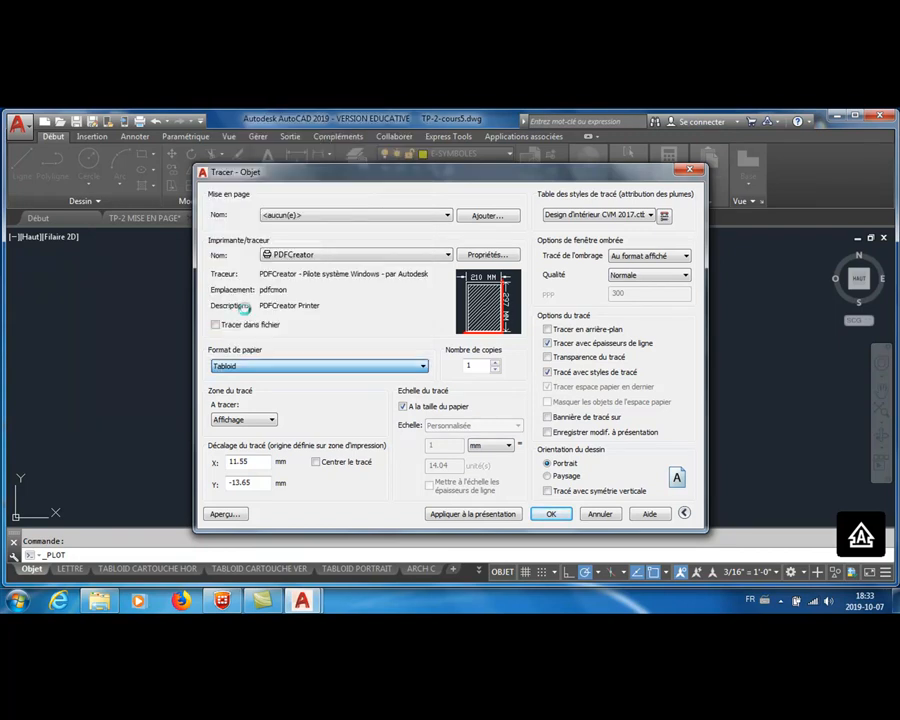
Set the plot area to a window enclosing the whole floor plan with its dimensions, and center the plot
{"action": "left_click", "coordinate": [271, 421]}
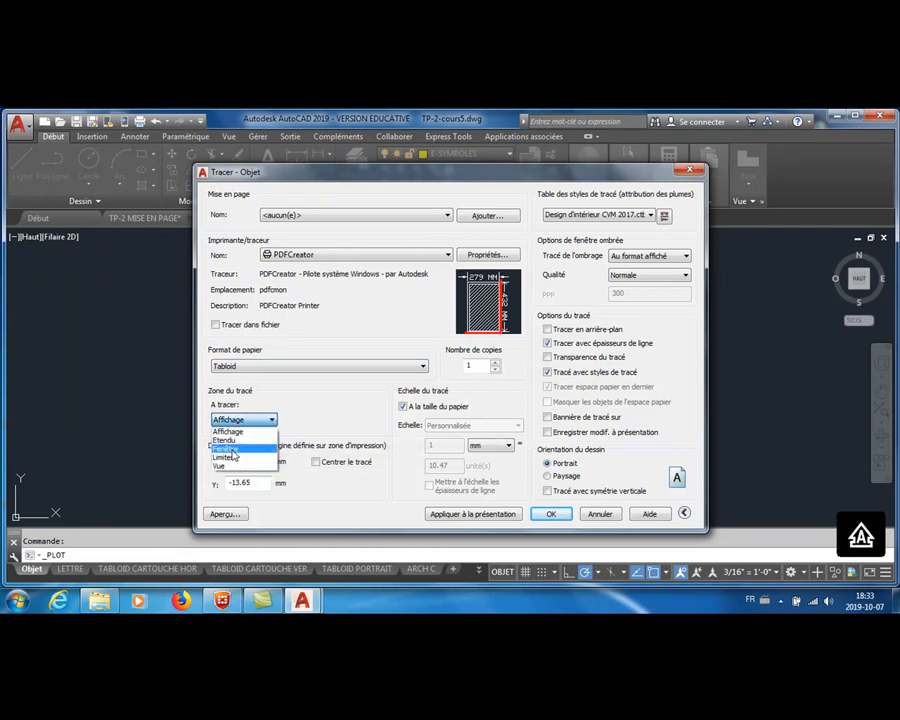
{"action": "left_click", "coordinate": [233, 450]}
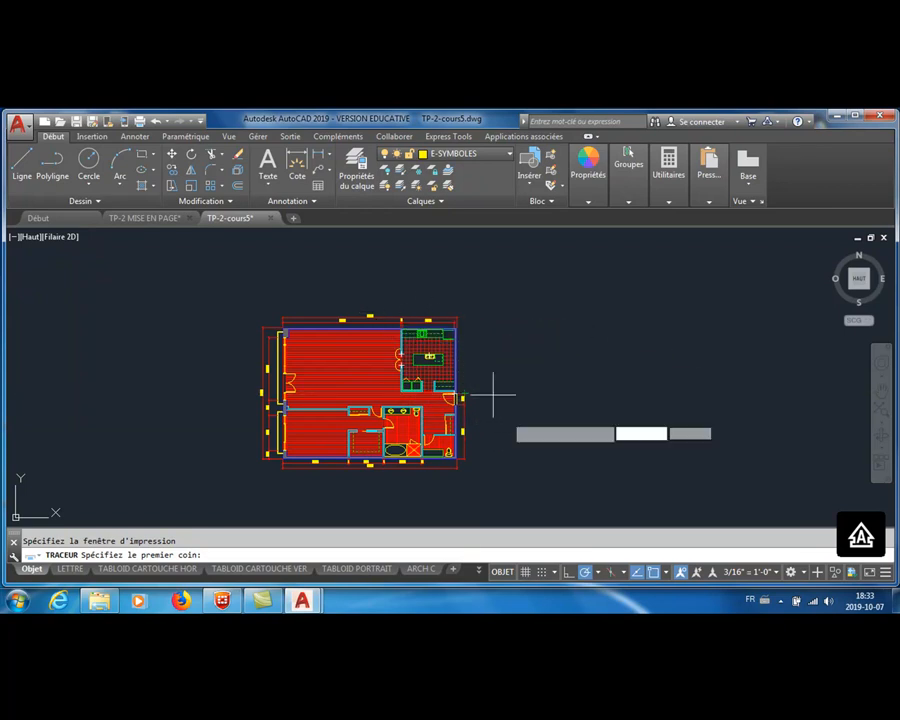
{"action": "left_click", "coordinate": [475, 475]}
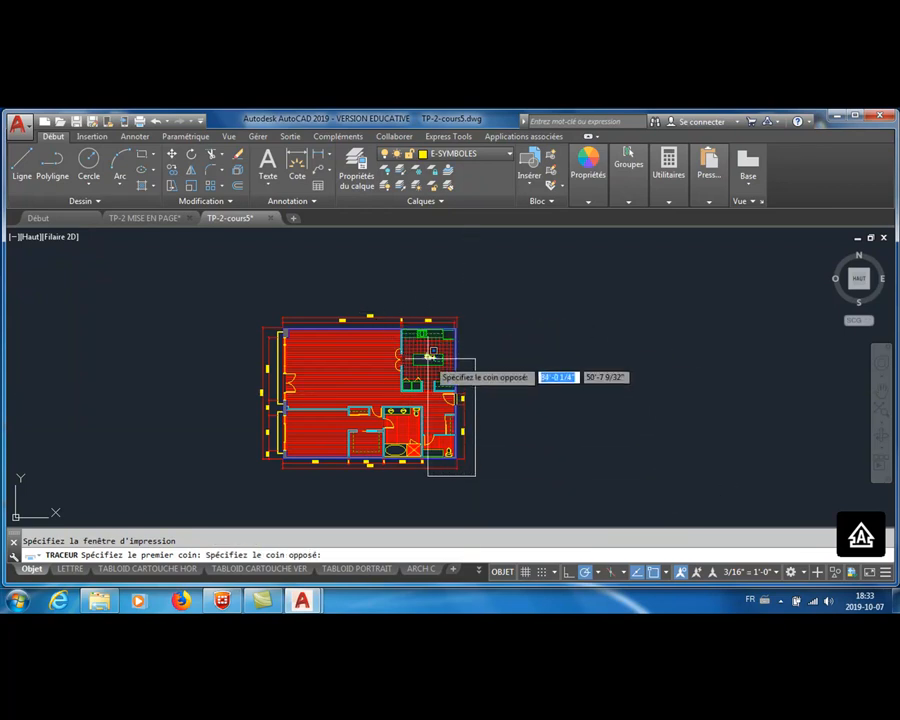
{"action": "left_click", "coordinate": [250, 305]}
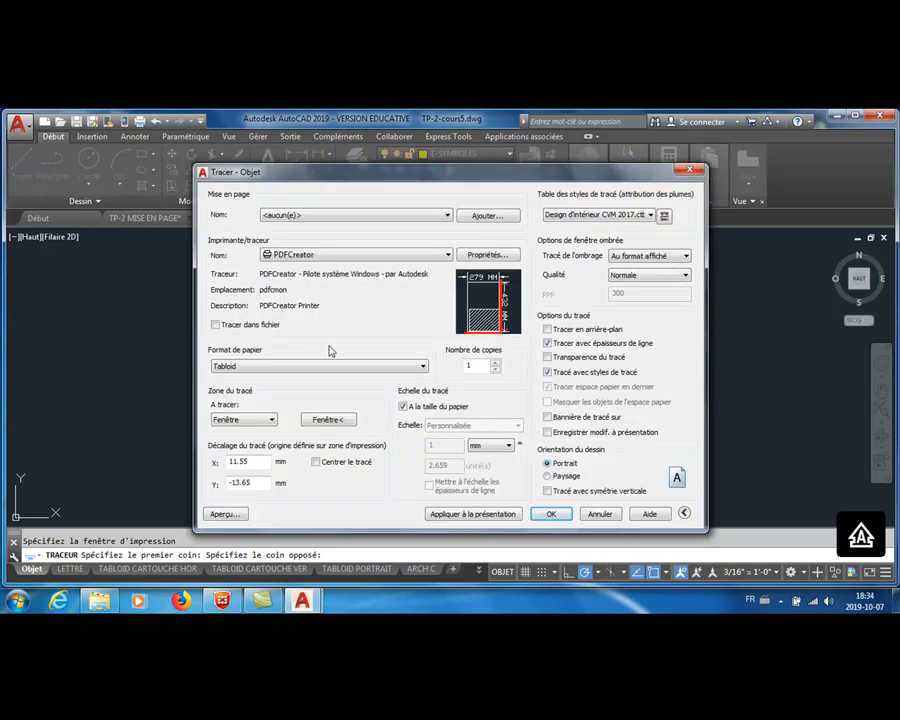
{"action": "left_click", "coordinate": [317, 462]}
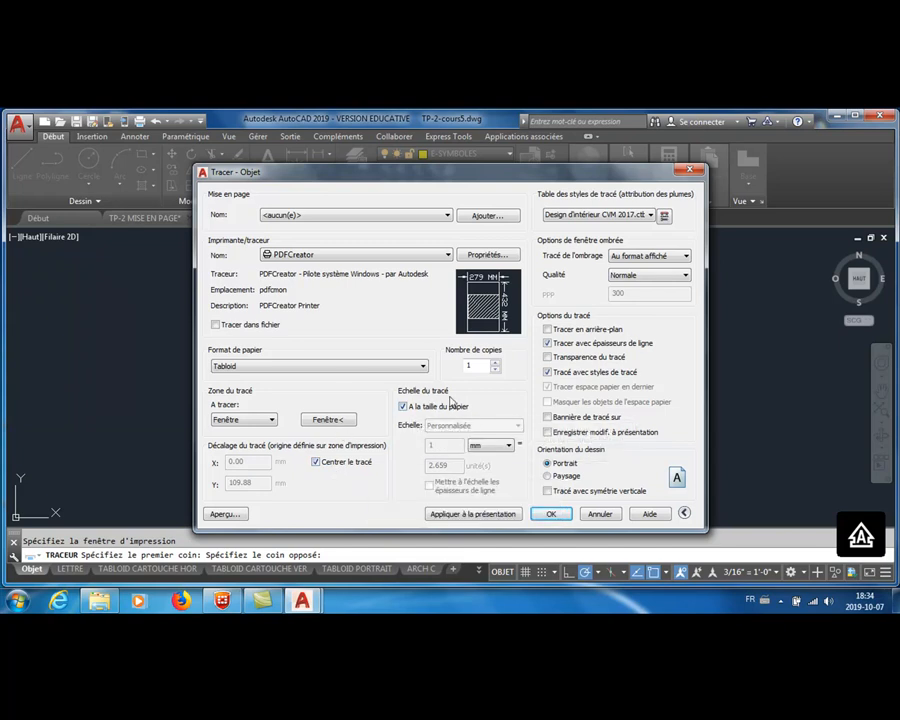
Turn off fit to paper, set the plot units to inches and scale to 3/16" = 1'-0", and choose landscape orientation
{"action": "left_click", "coordinate": [403, 406]}
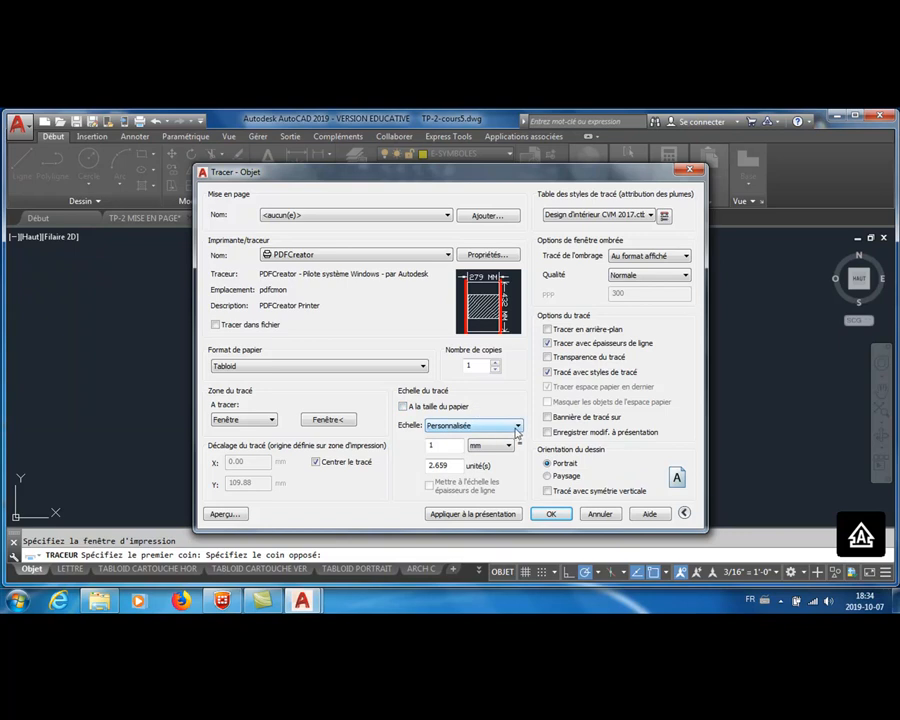
{"action": "left_click", "coordinate": [503, 446]}
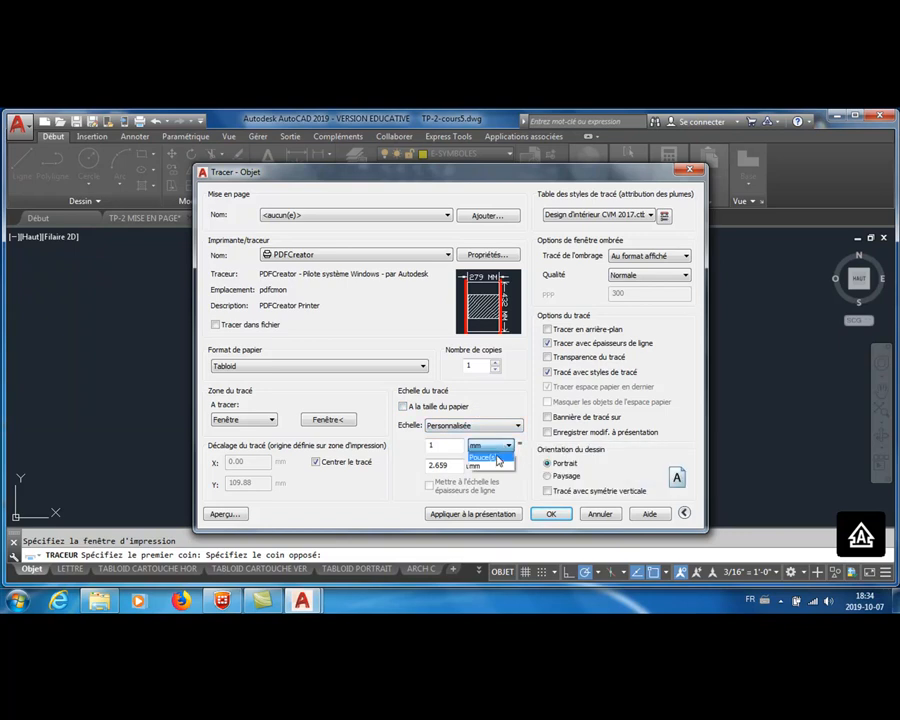
{"action": "left_click", "coordinate": [498, 459]}
{"action": "left_click", "coordinate": [490, 426]}
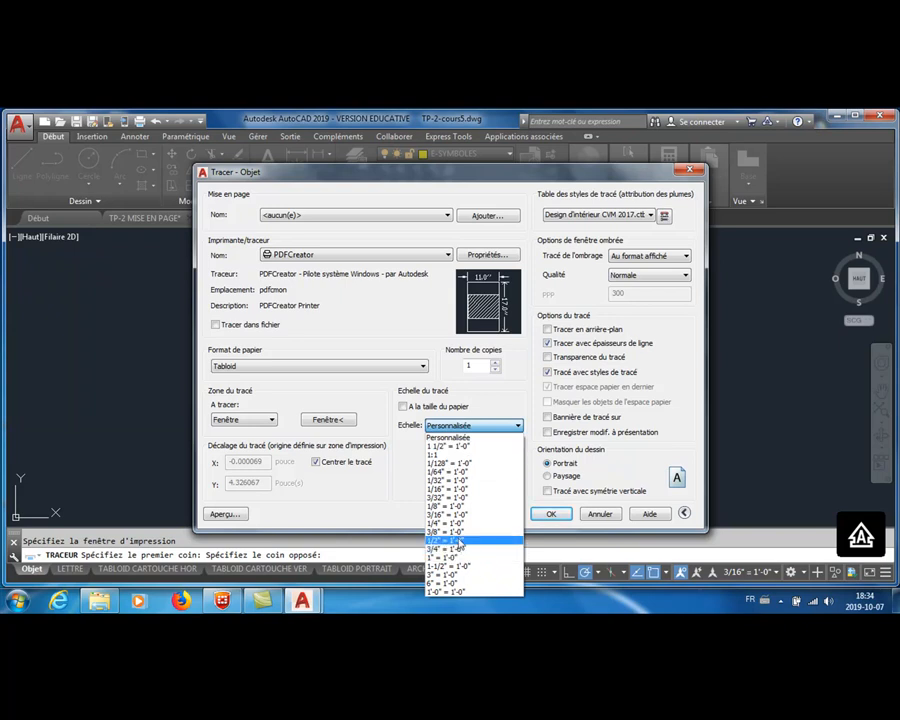
{"action": "left_click", "coordinate": [441, 515]}
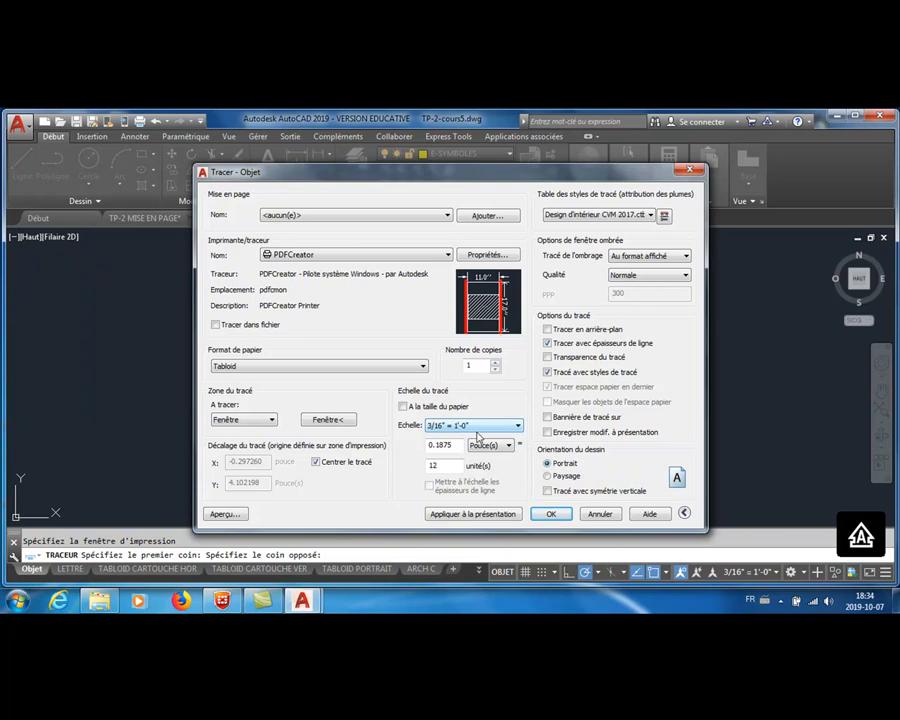
{"action": "left_click", "coordinate": [563, 478]}
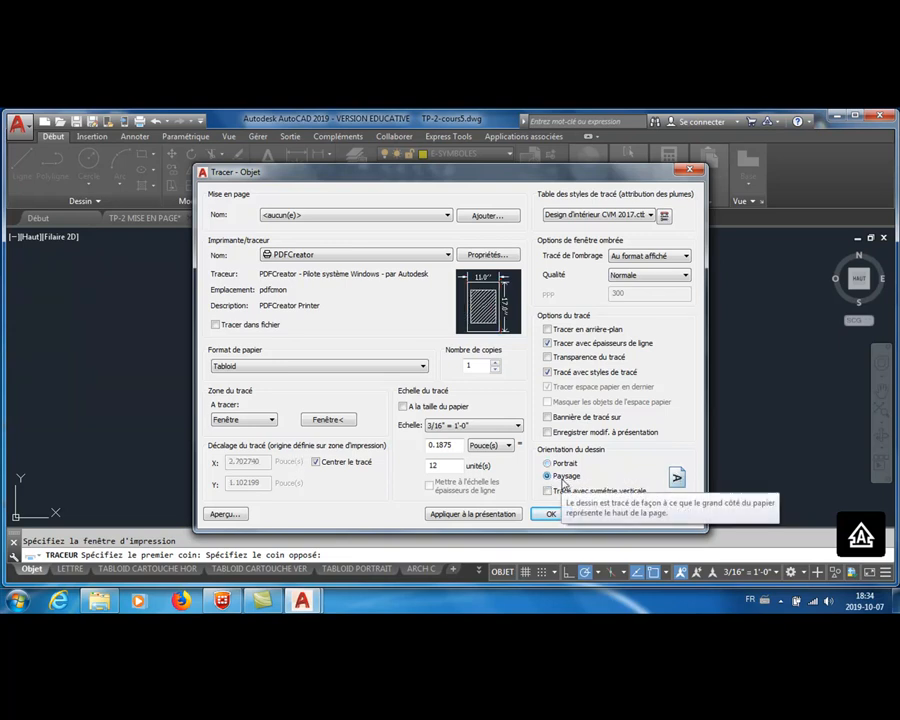
Preview the model-space plot twice to check the floor plan's placement on the page, closing the preview each time
{"action": "left_click", "coordinate": [228, 513]}
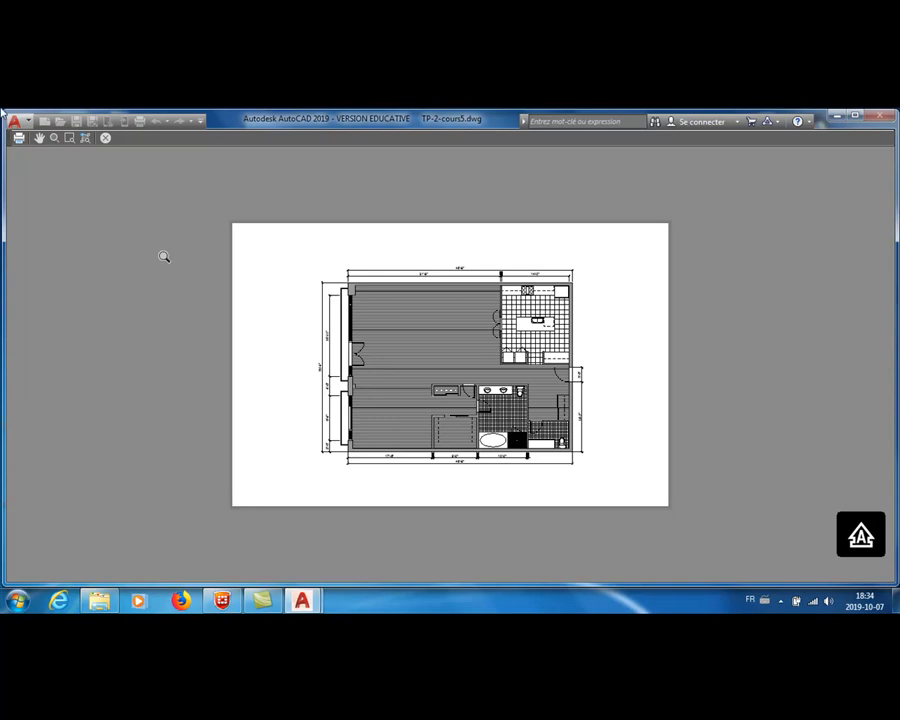
{"action": "left_click", "coordinate": [106, 139]}
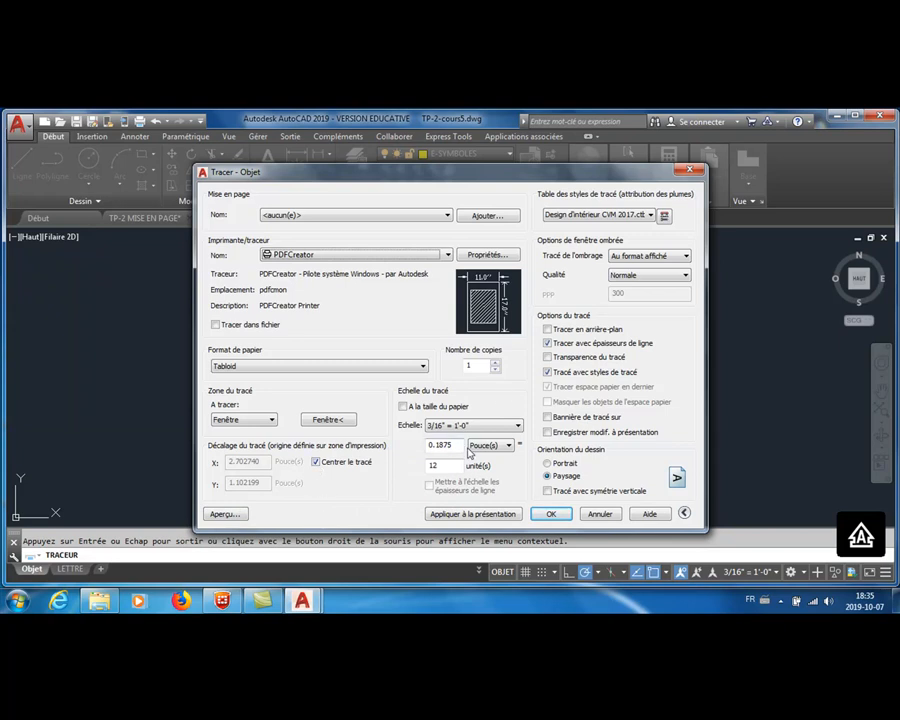
{"action": "left_click", "coordinate": [225, 513]}
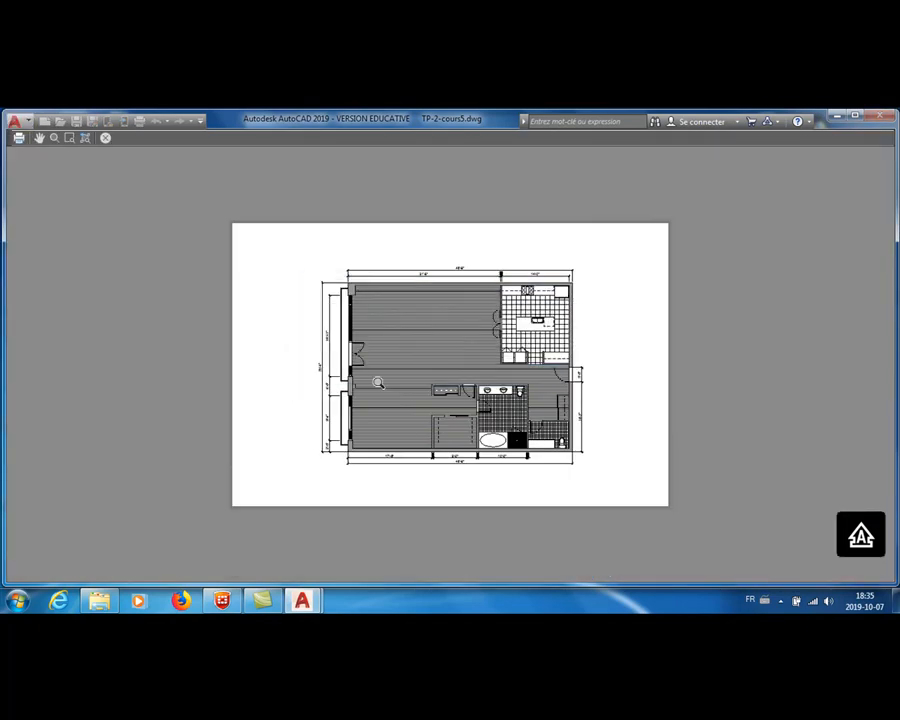
{"action": "key", "text": "Escape"}
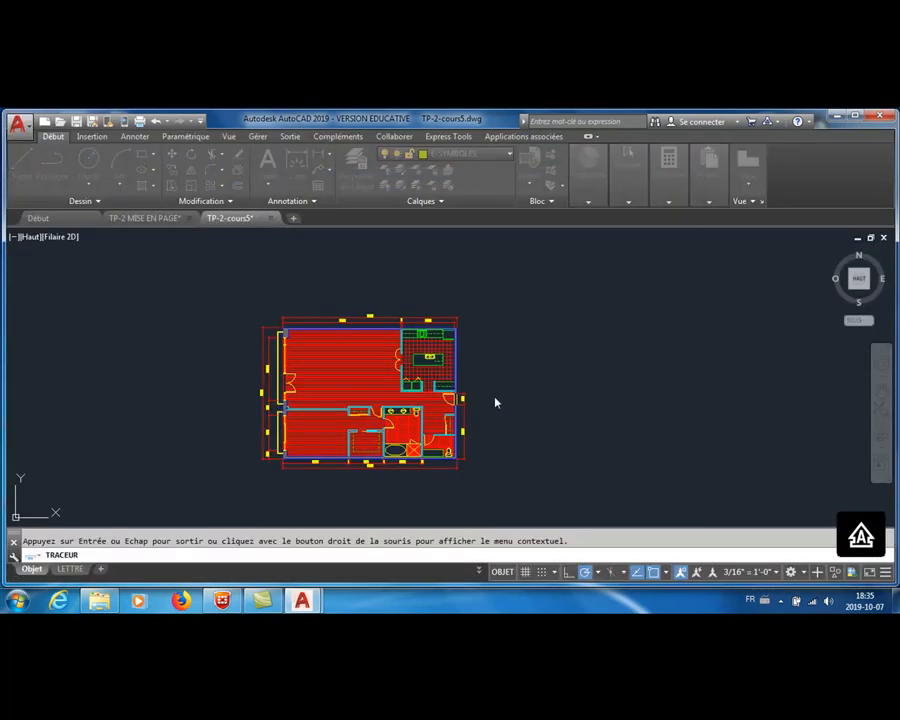